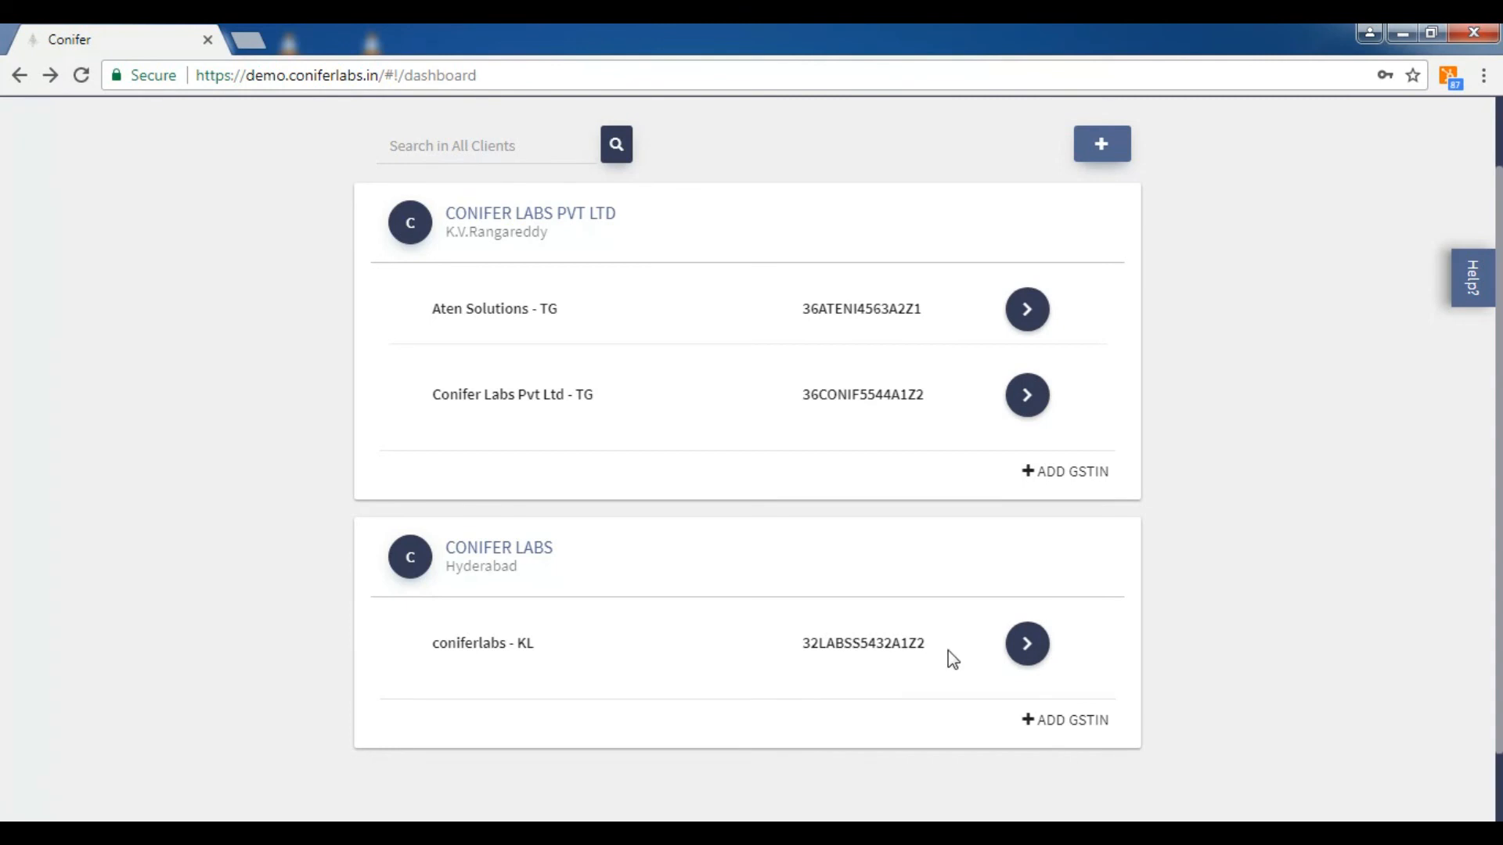
Open the sales invoices of coniferlabs - KL and go to the invoice import page.
click(1028, 649)
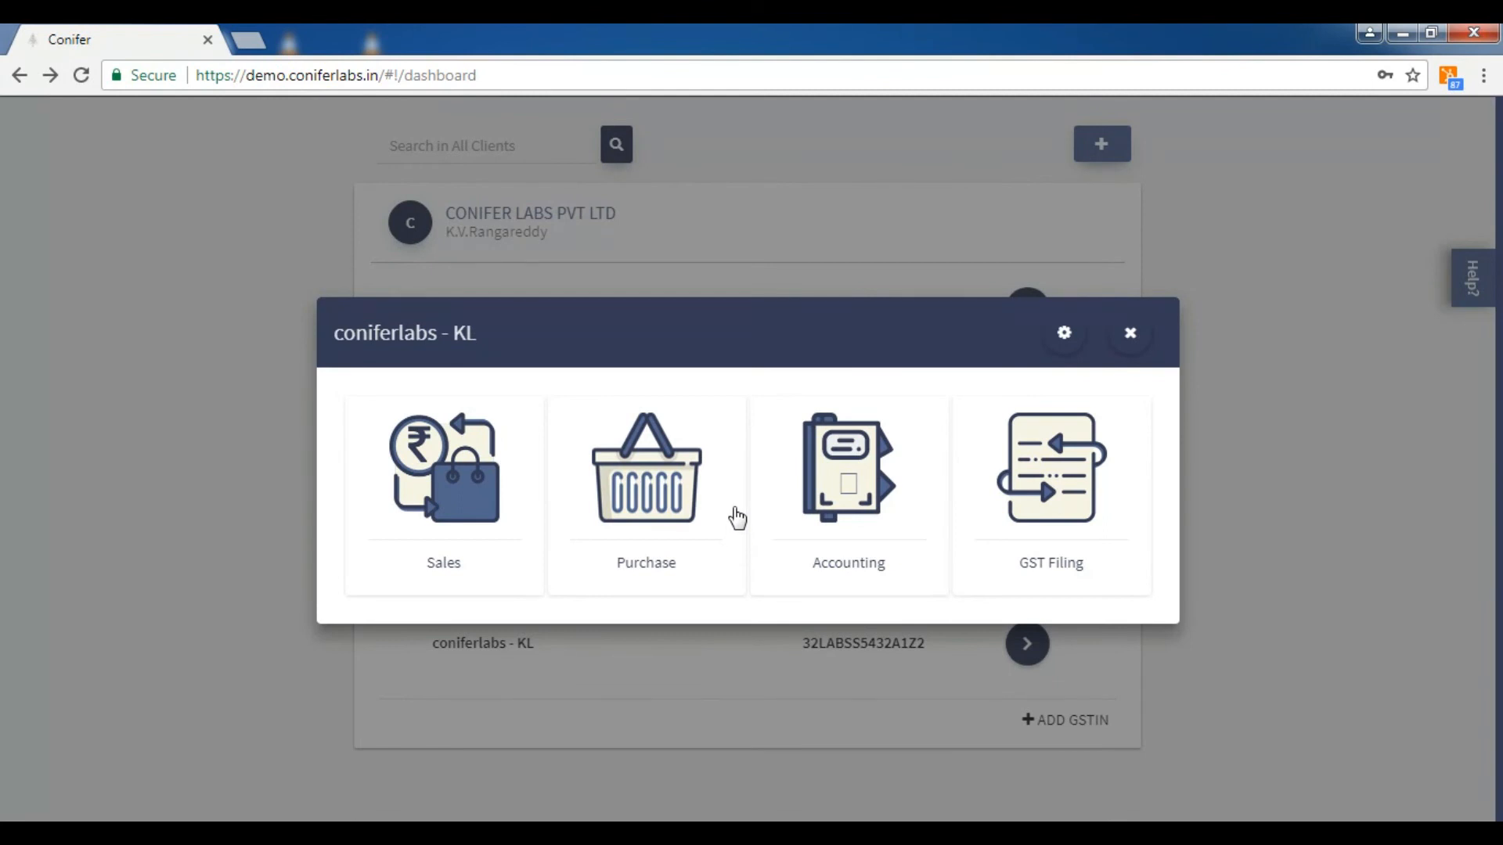
click(443, 493)
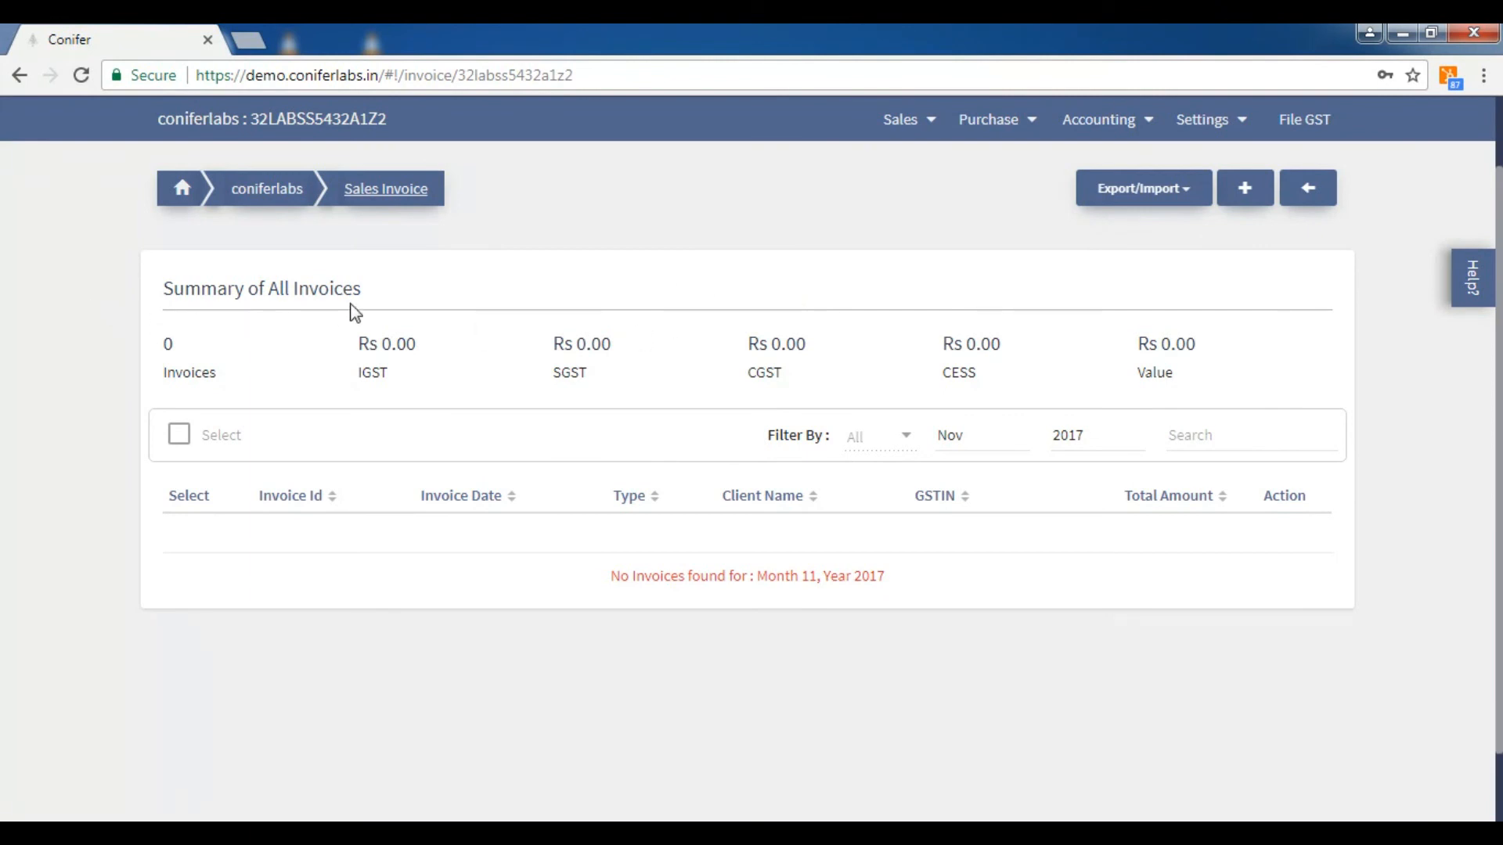
click(1142, 205)
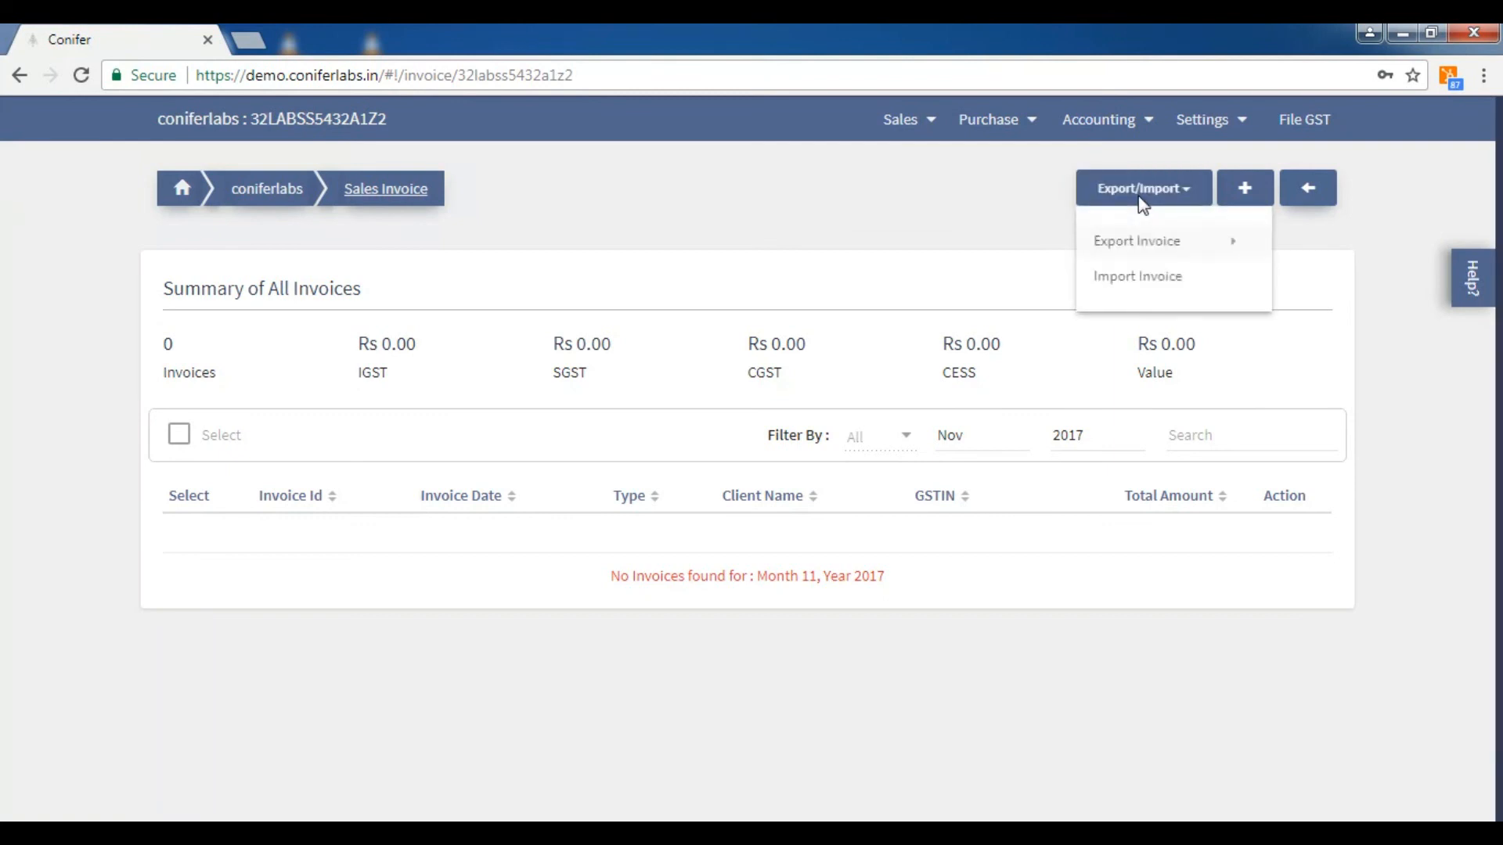
click(1149, 279)
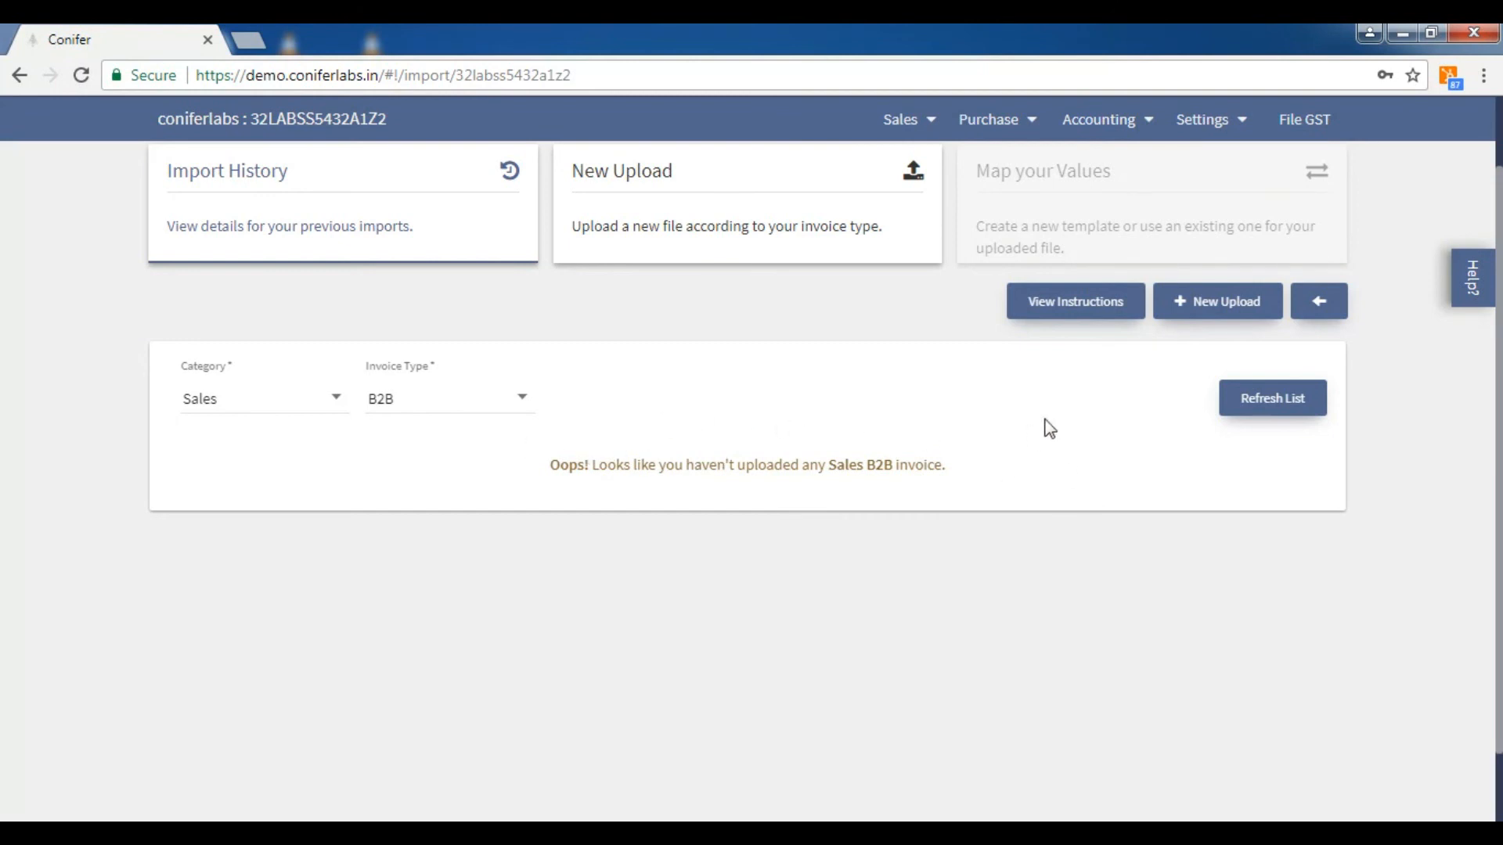
Start a new upload, read through the importing instructions and dismiss them.
click(1225, 316)
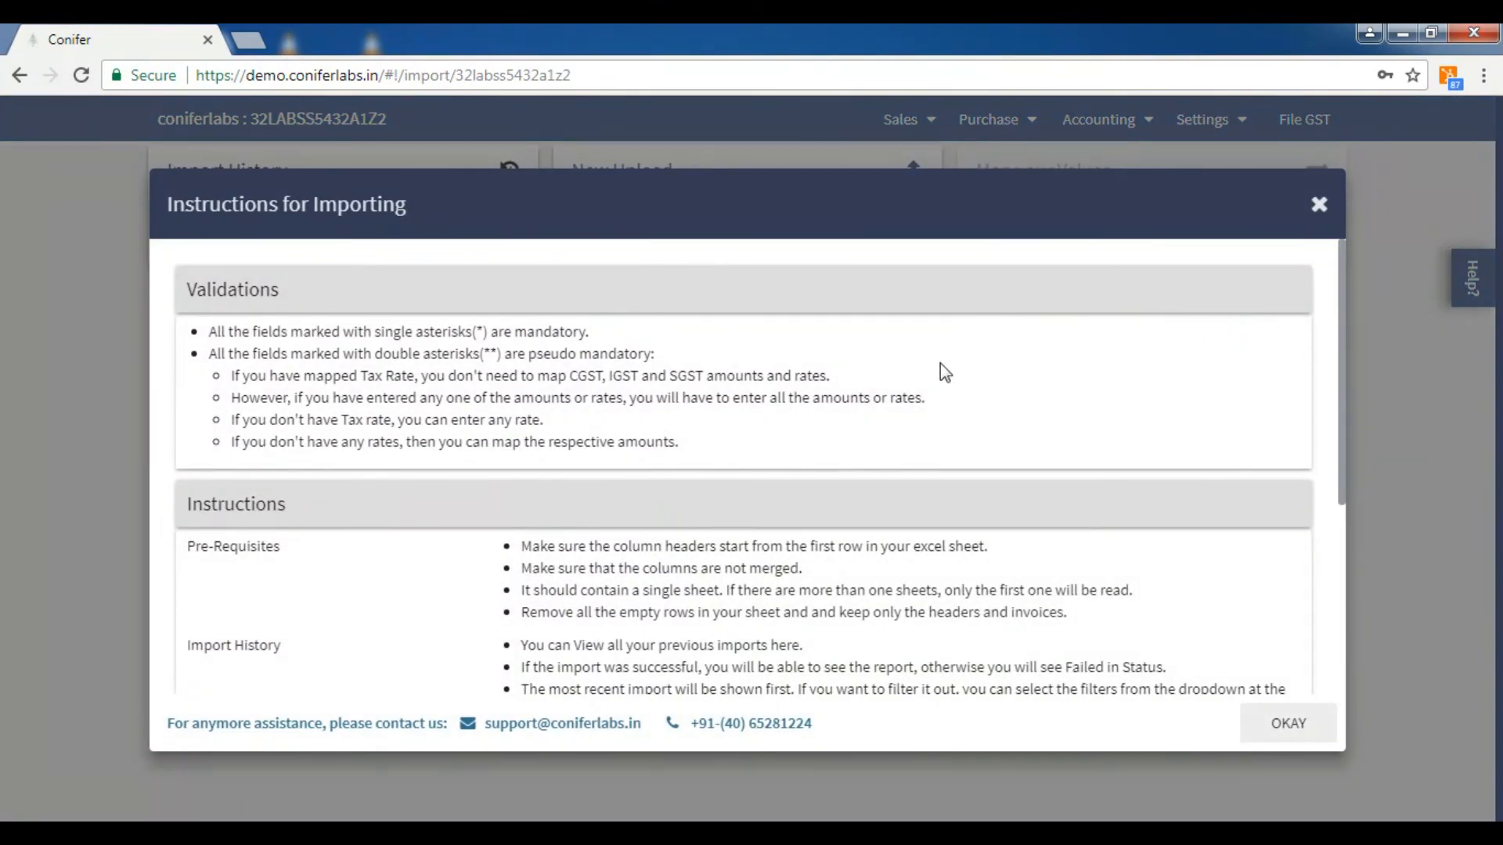
scroll(940, 364, down, 3)
scroll(941, 363, up, 3)
scroll(941, 363, down, 3)
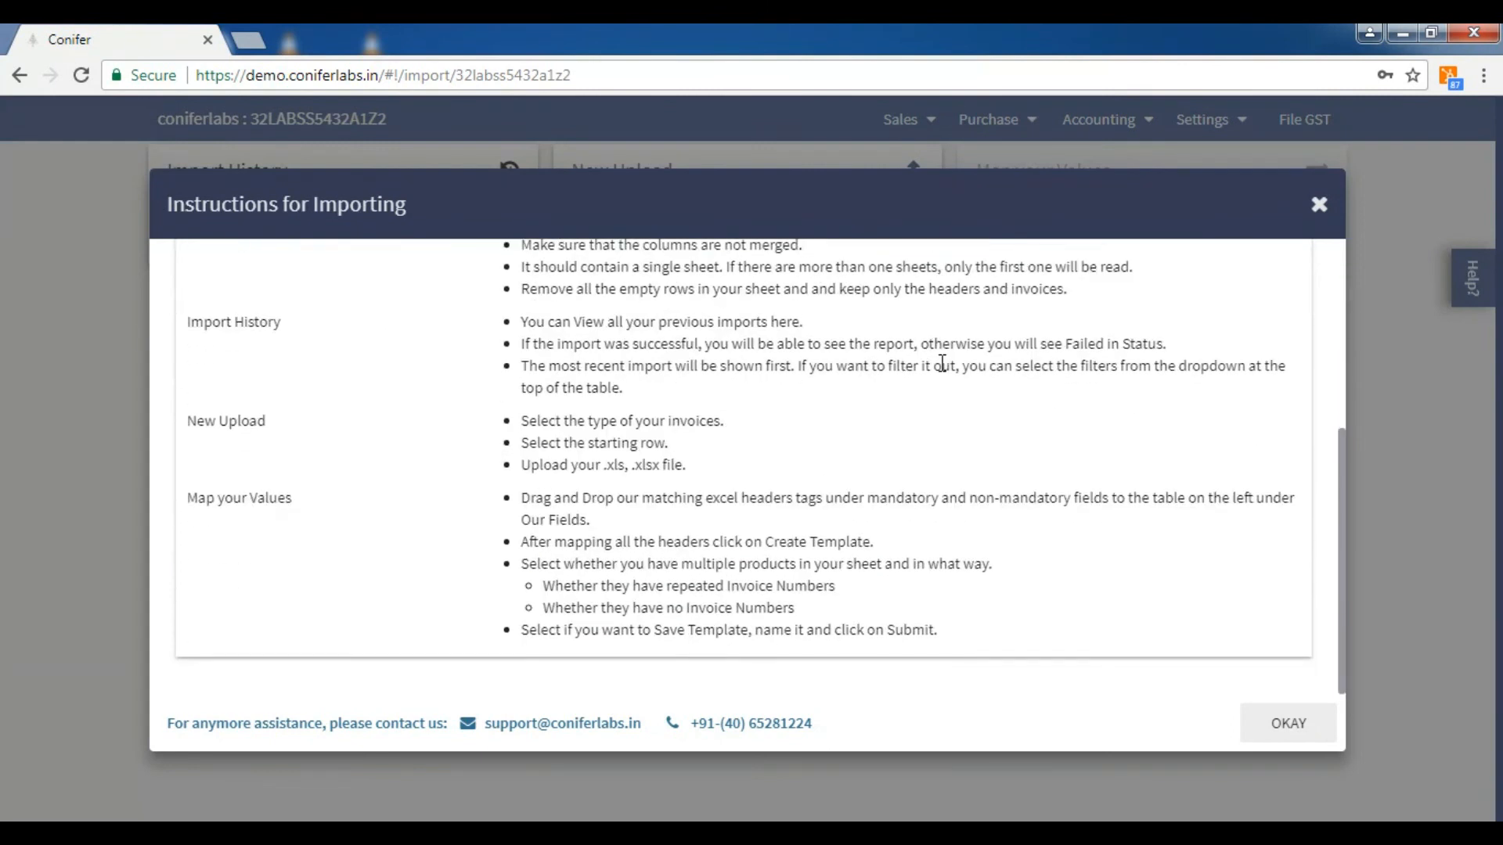
scroll(941, 363, up, 3)
scroll(941, 363, down, 4)
click(1284, 722)
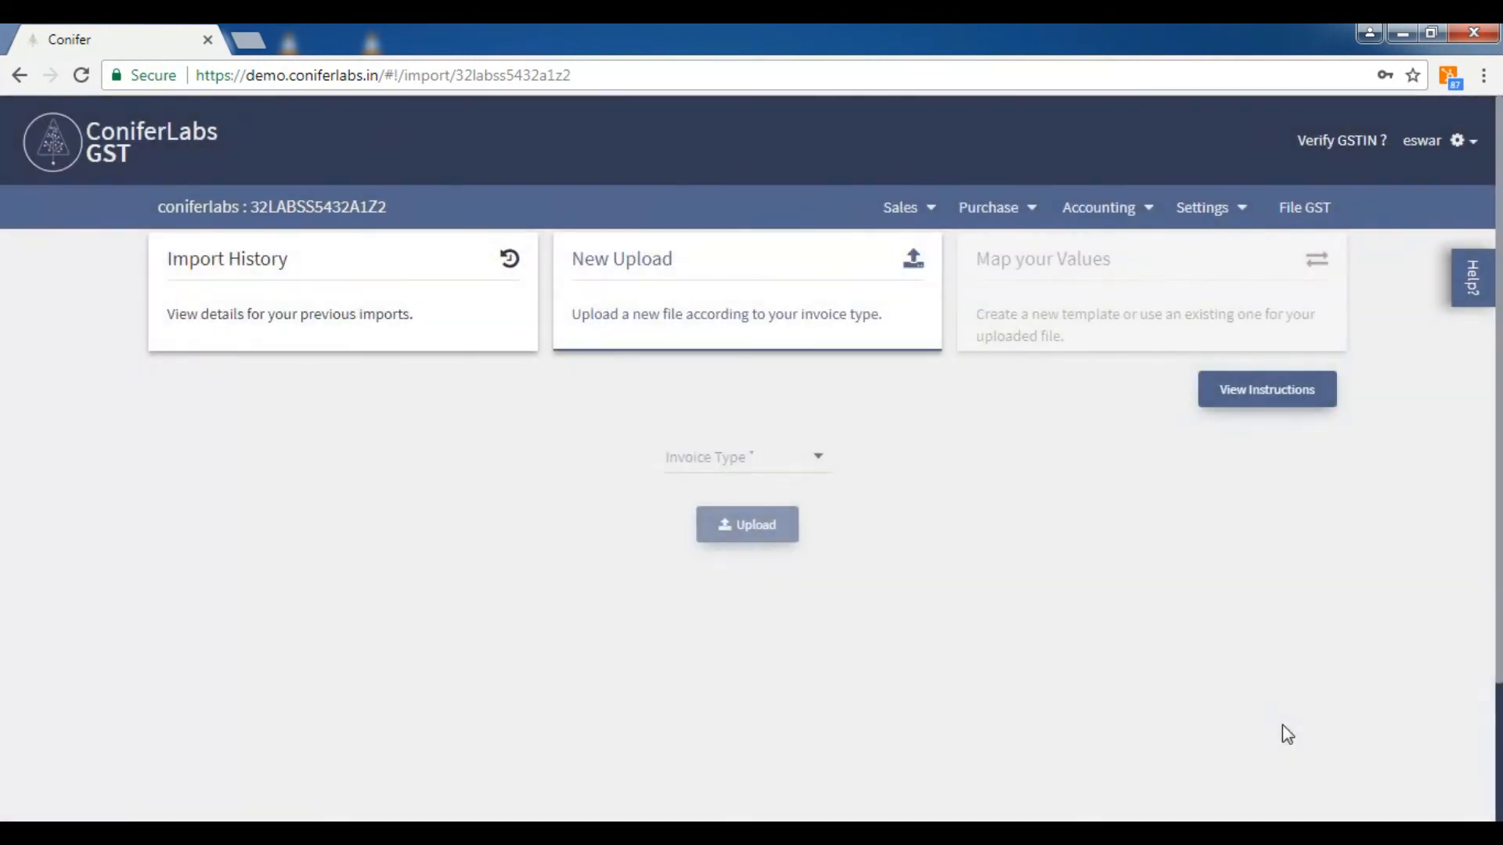
Upload the Excel file "sample 1" from Local Disk (D:) with invoice type Sales and category B2B.
click(809, 470)
click(748, 461)
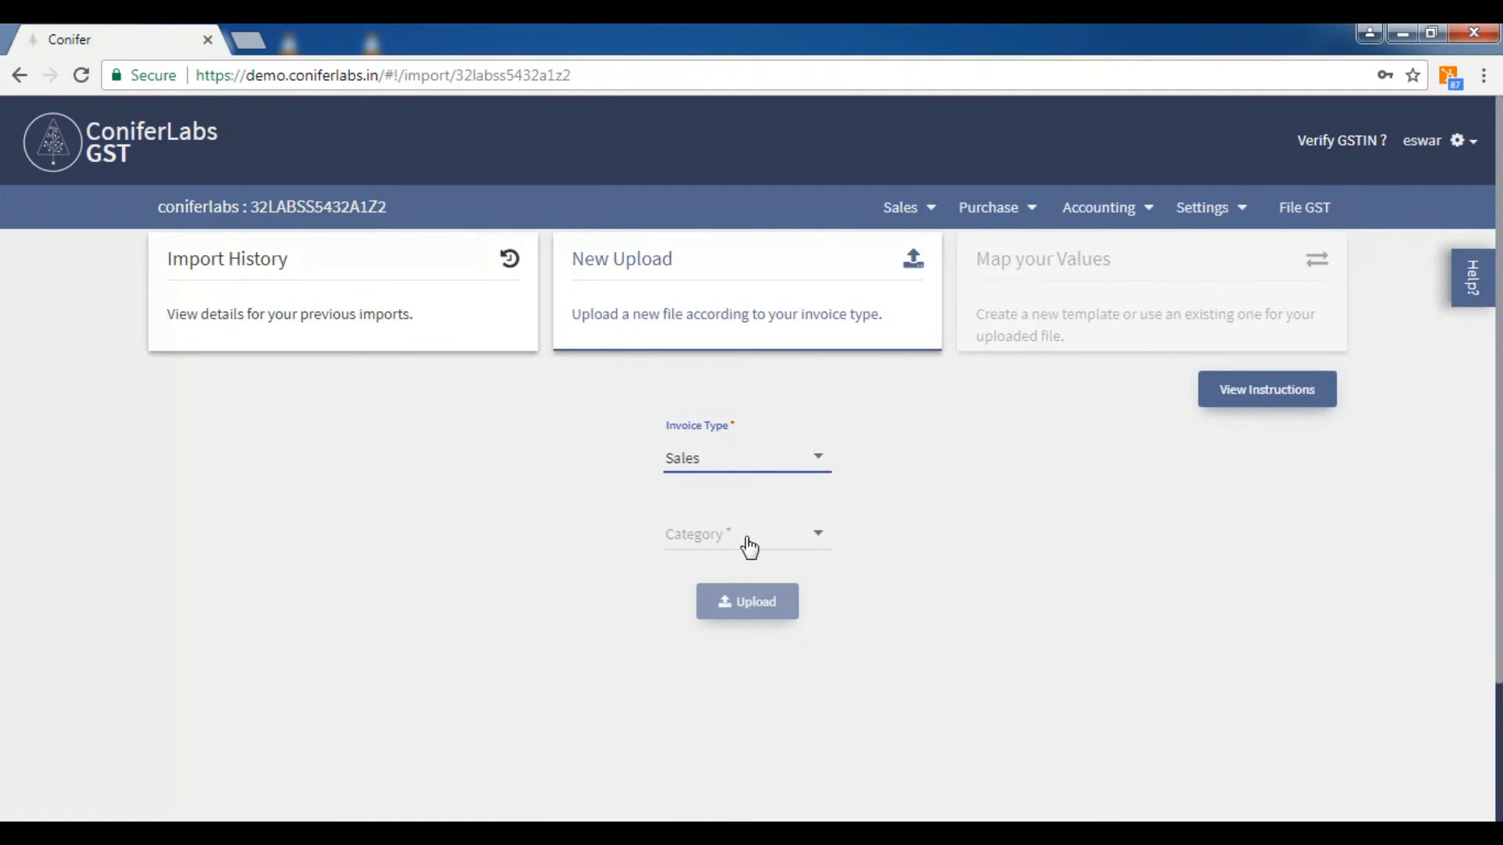
click(749, 546)
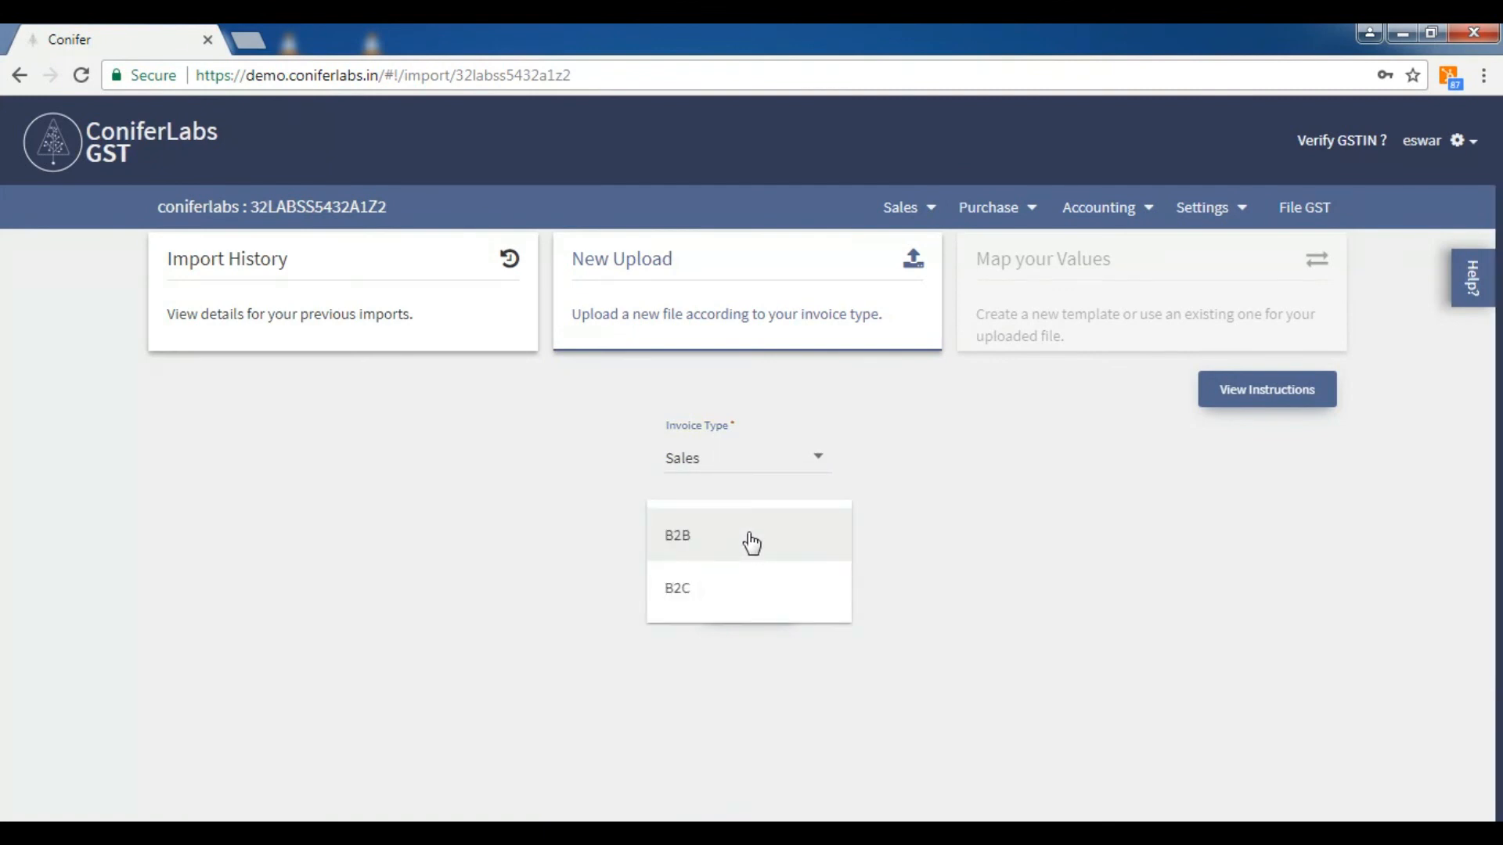
click(711, 546)
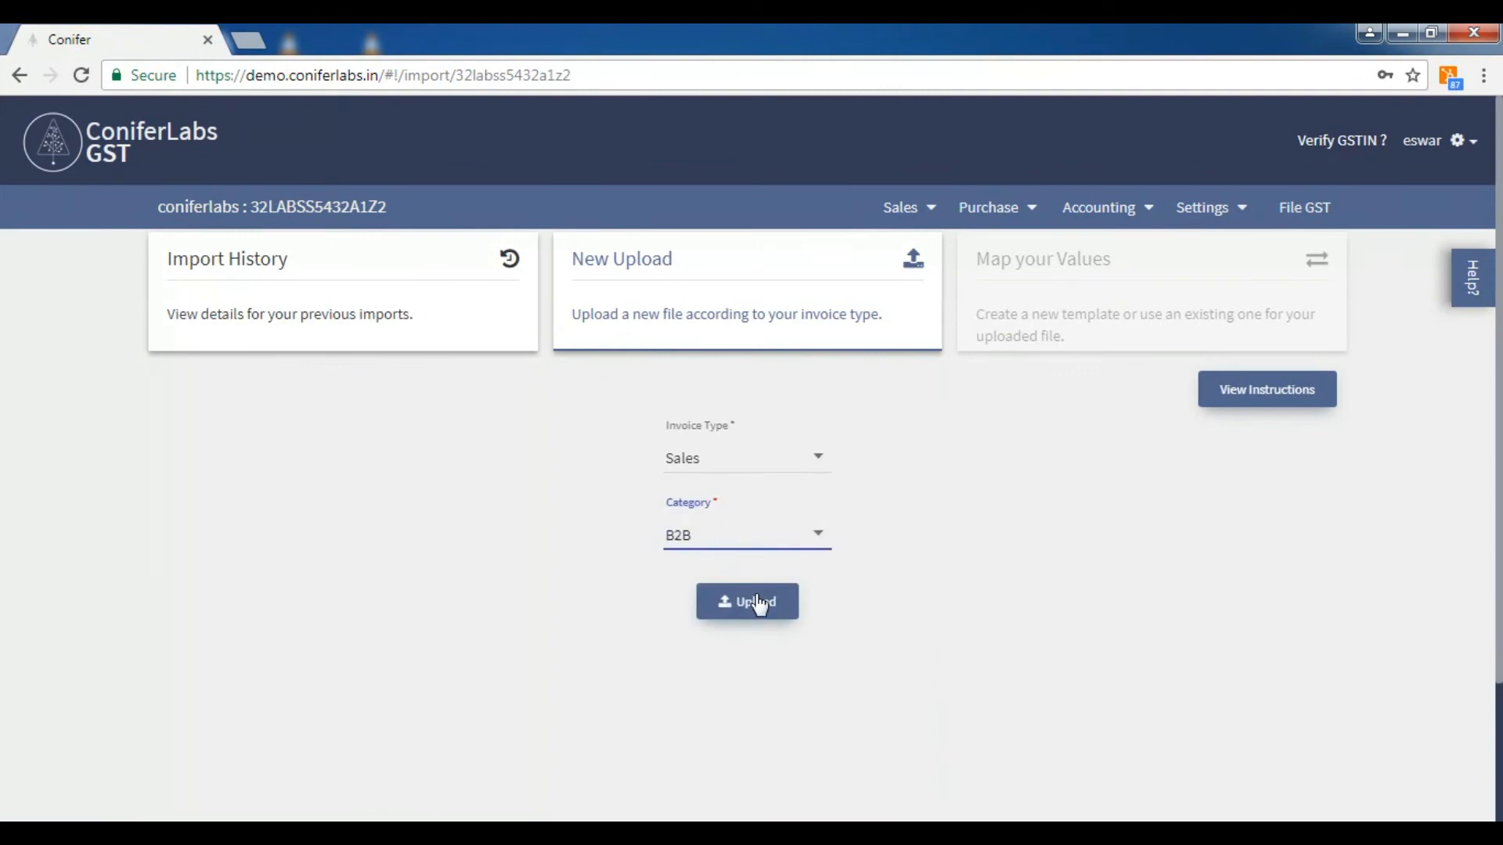
click(756, 605)
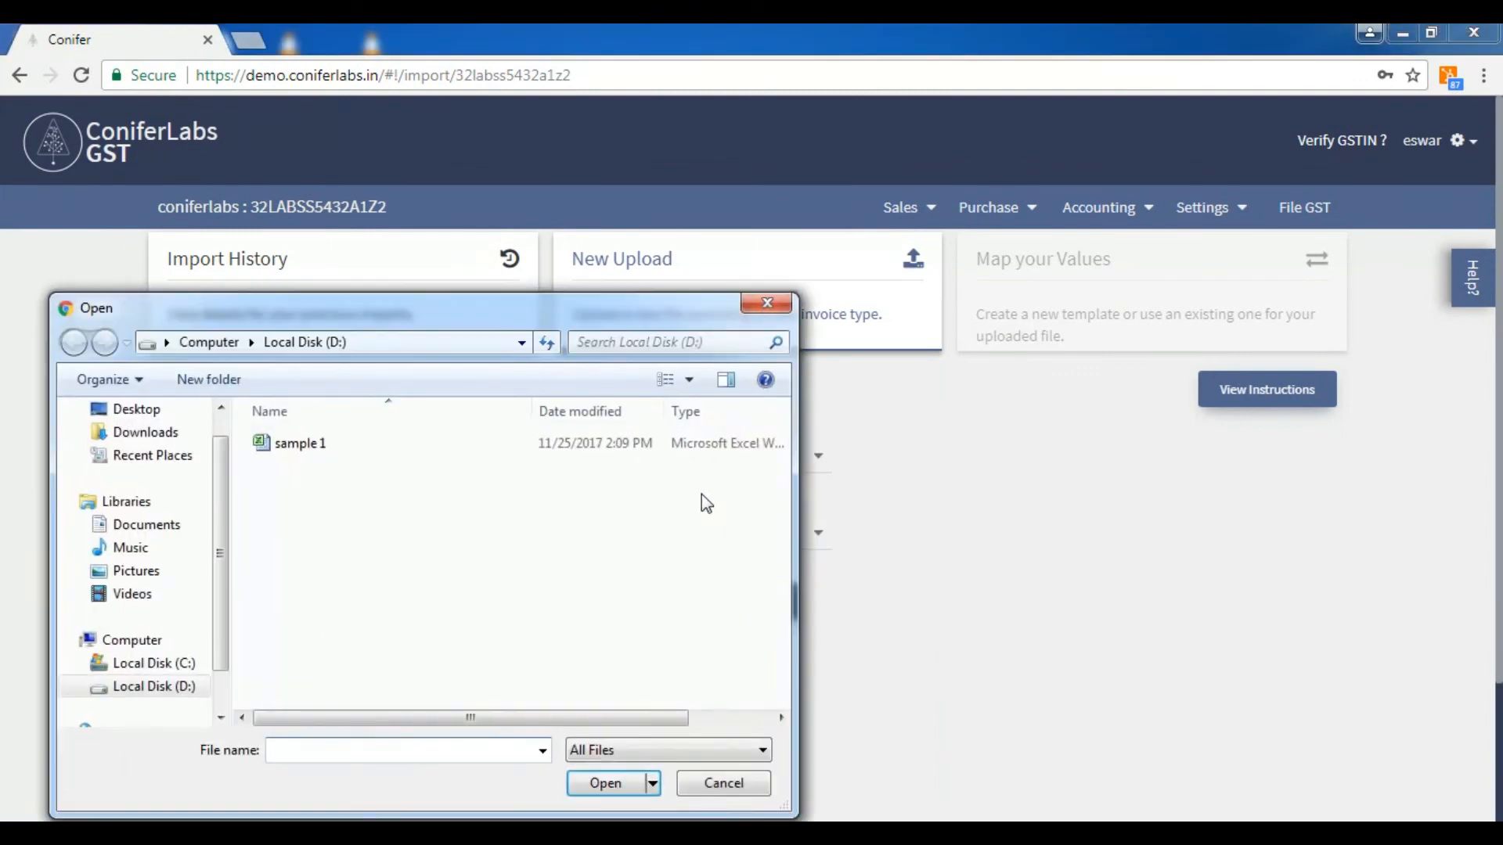
click(507, 458)
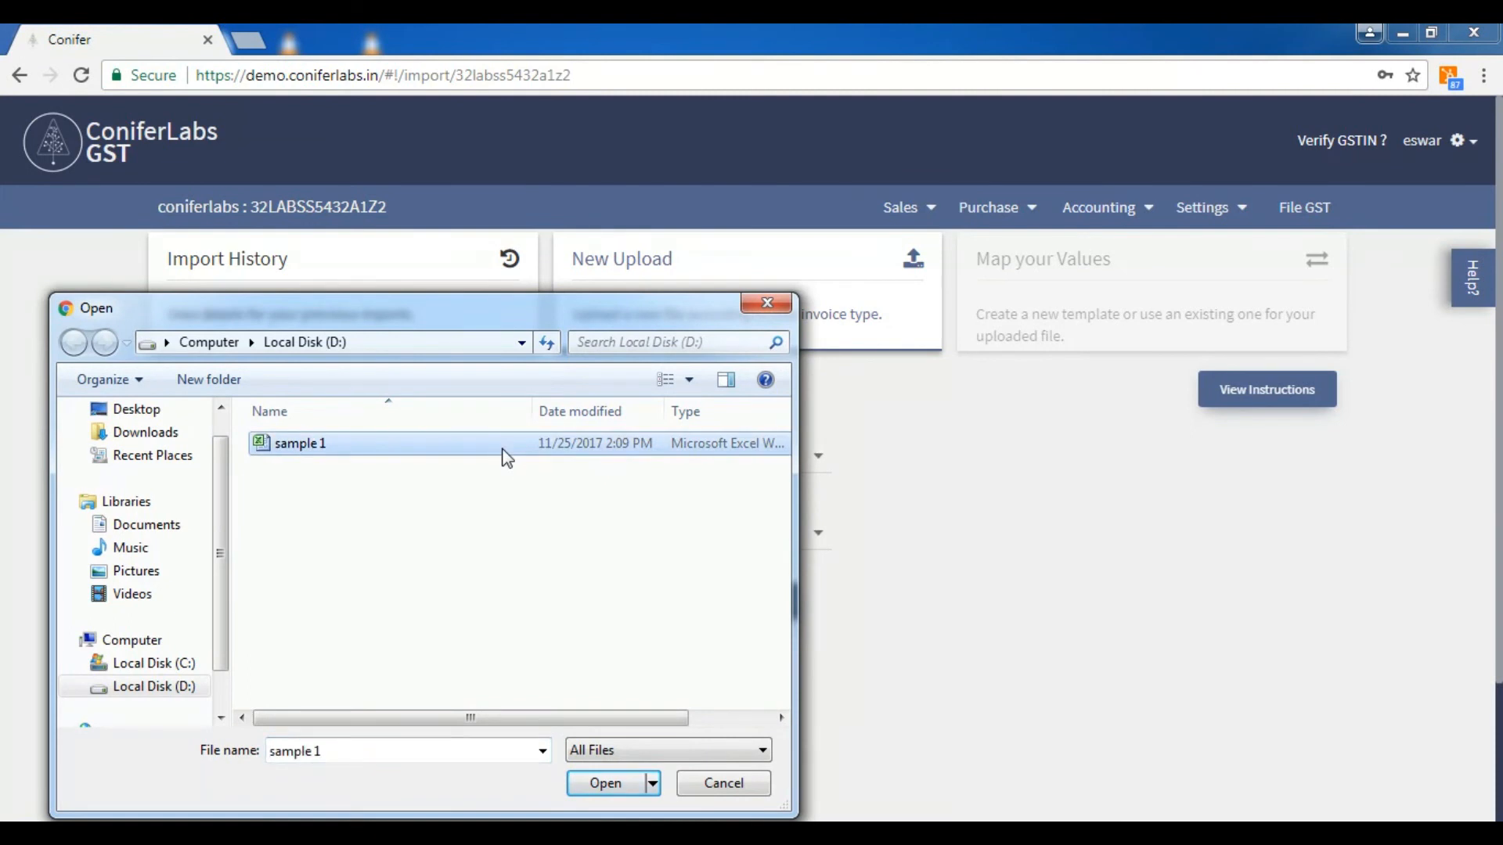
click(608, 786)
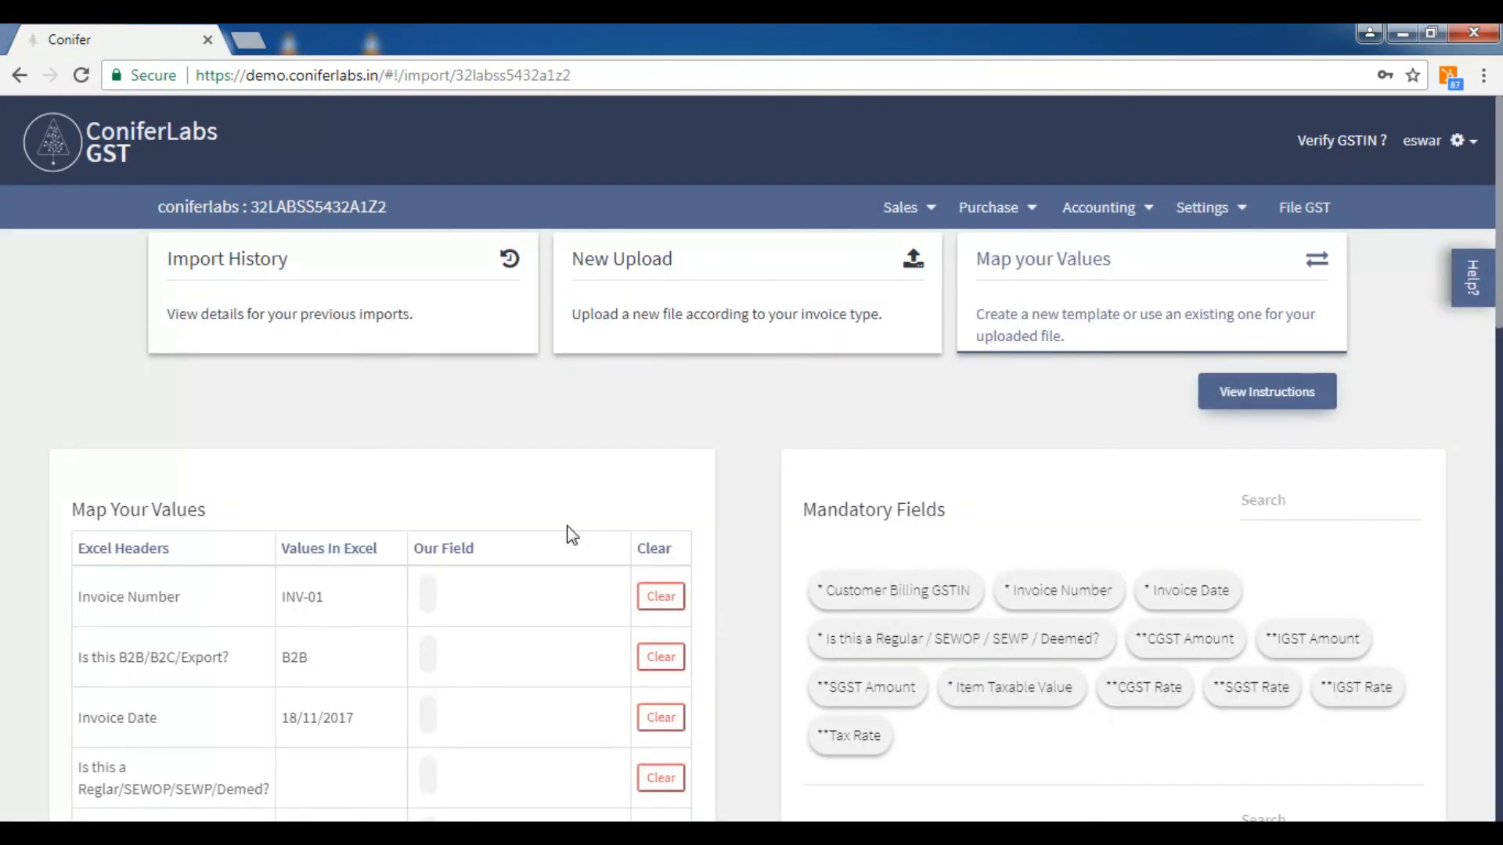
Examine the Excel headers and their values alongside the mandatory and optional fields available for mapping.
scroll(406, 546, down, 3)
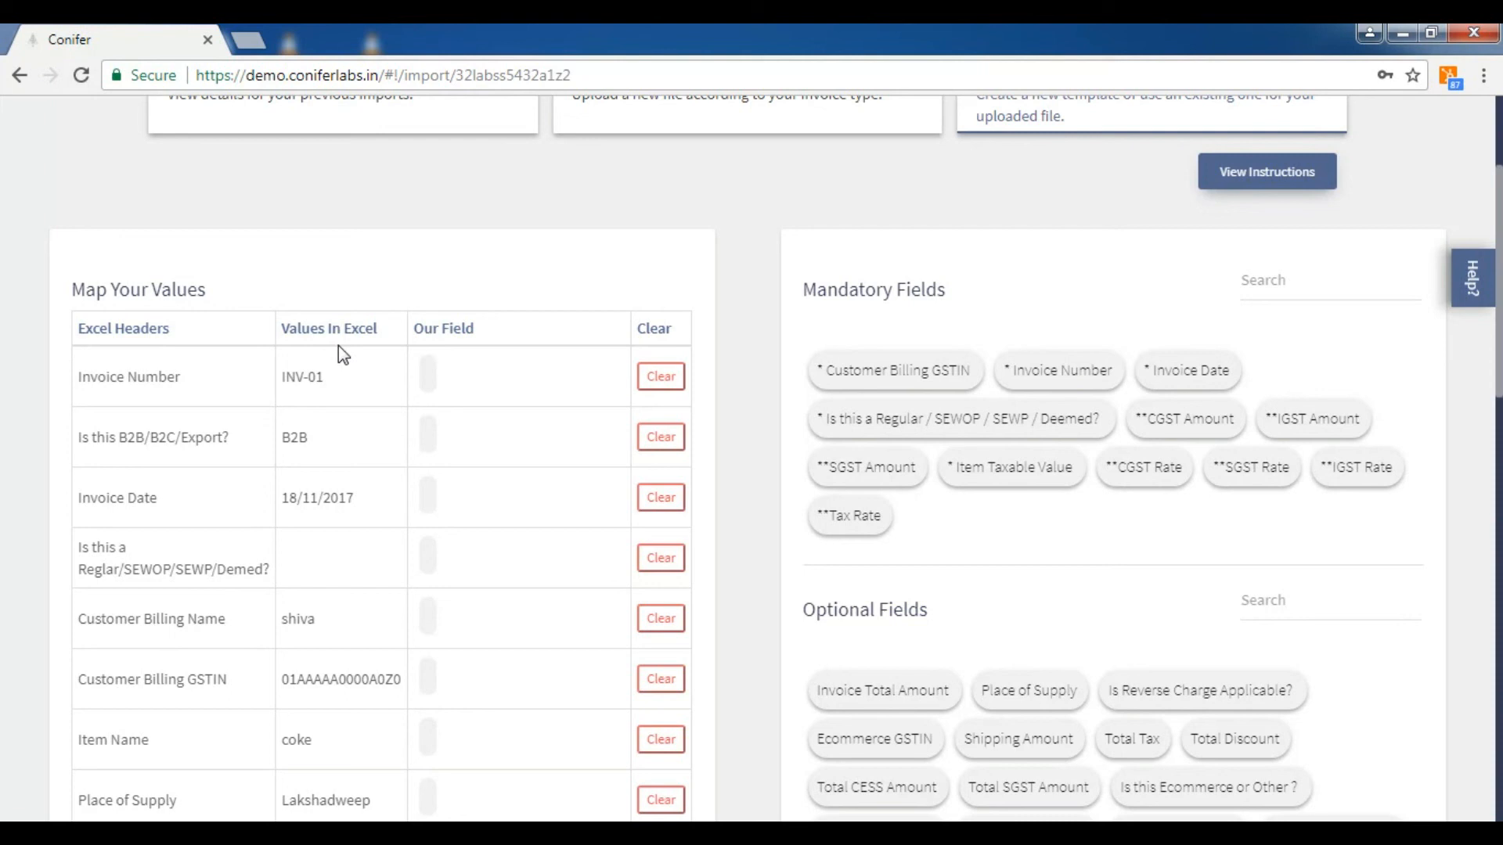
scroll(321, 657, down, 3)
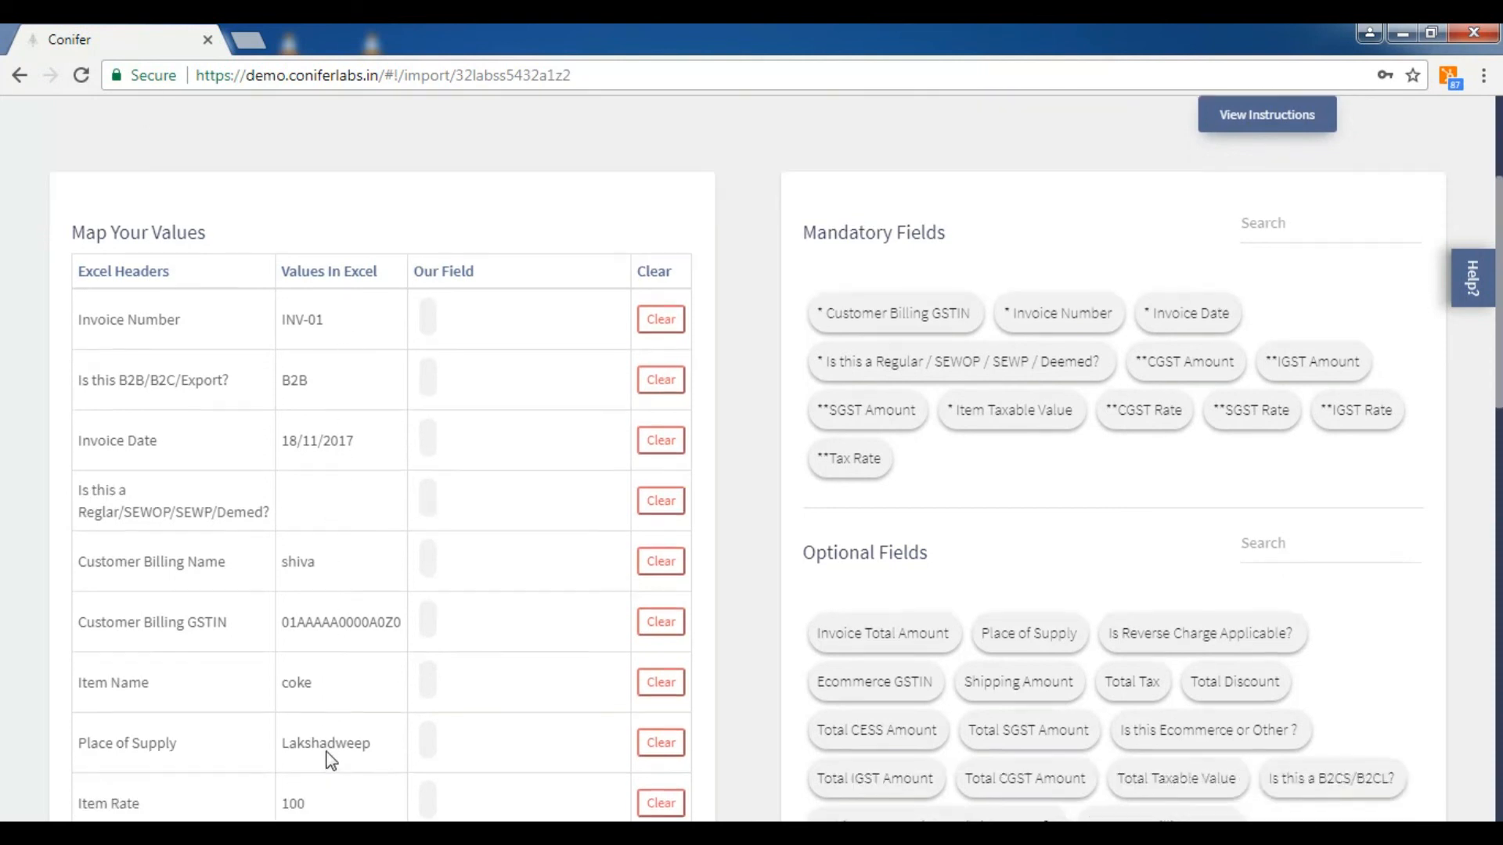
scroll(330, 523, up, 3)
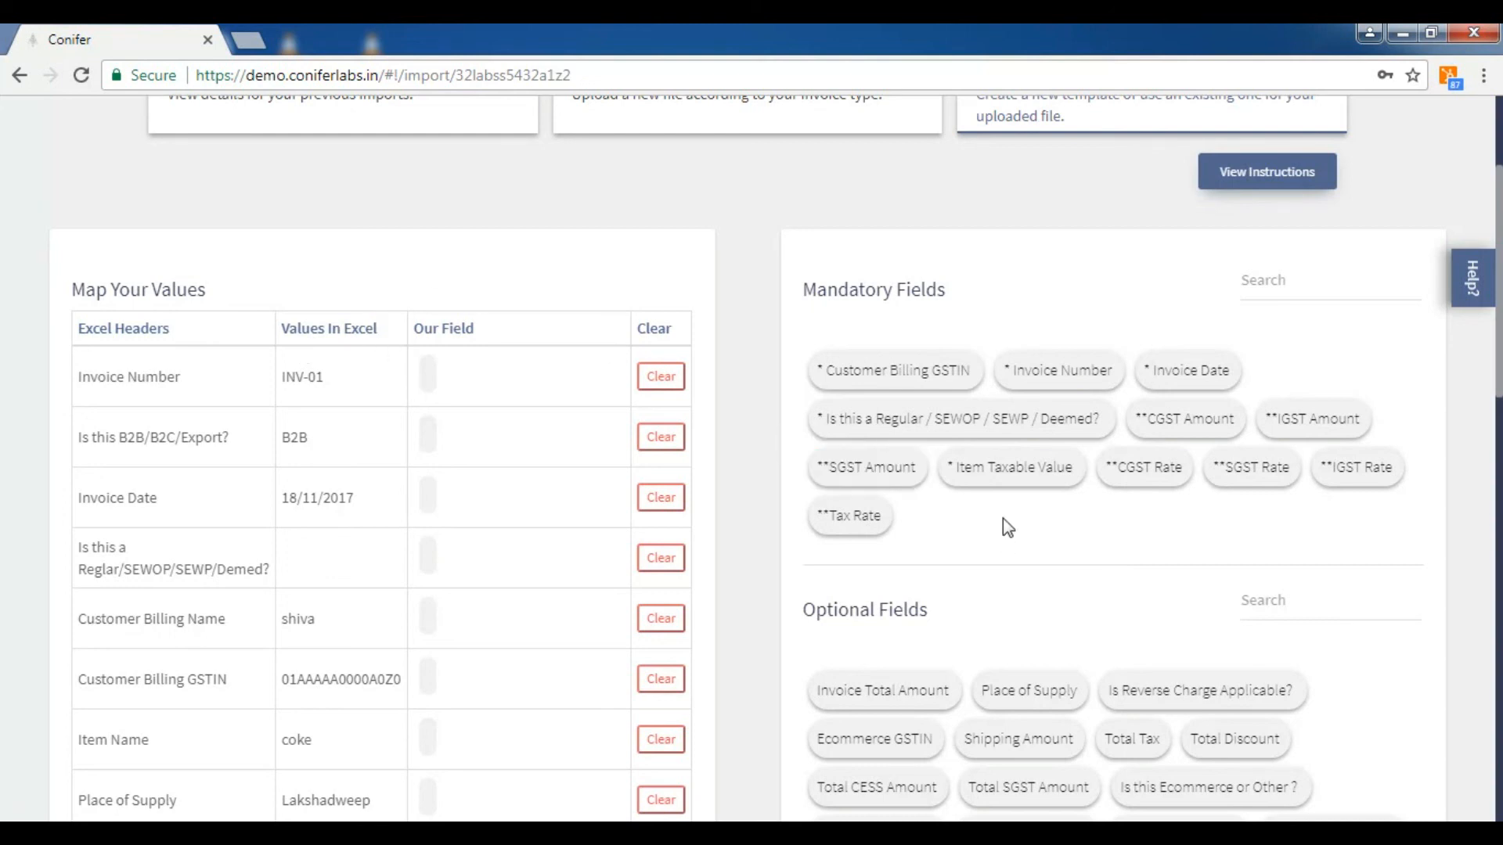
scroll(1007, 528, down, 2)
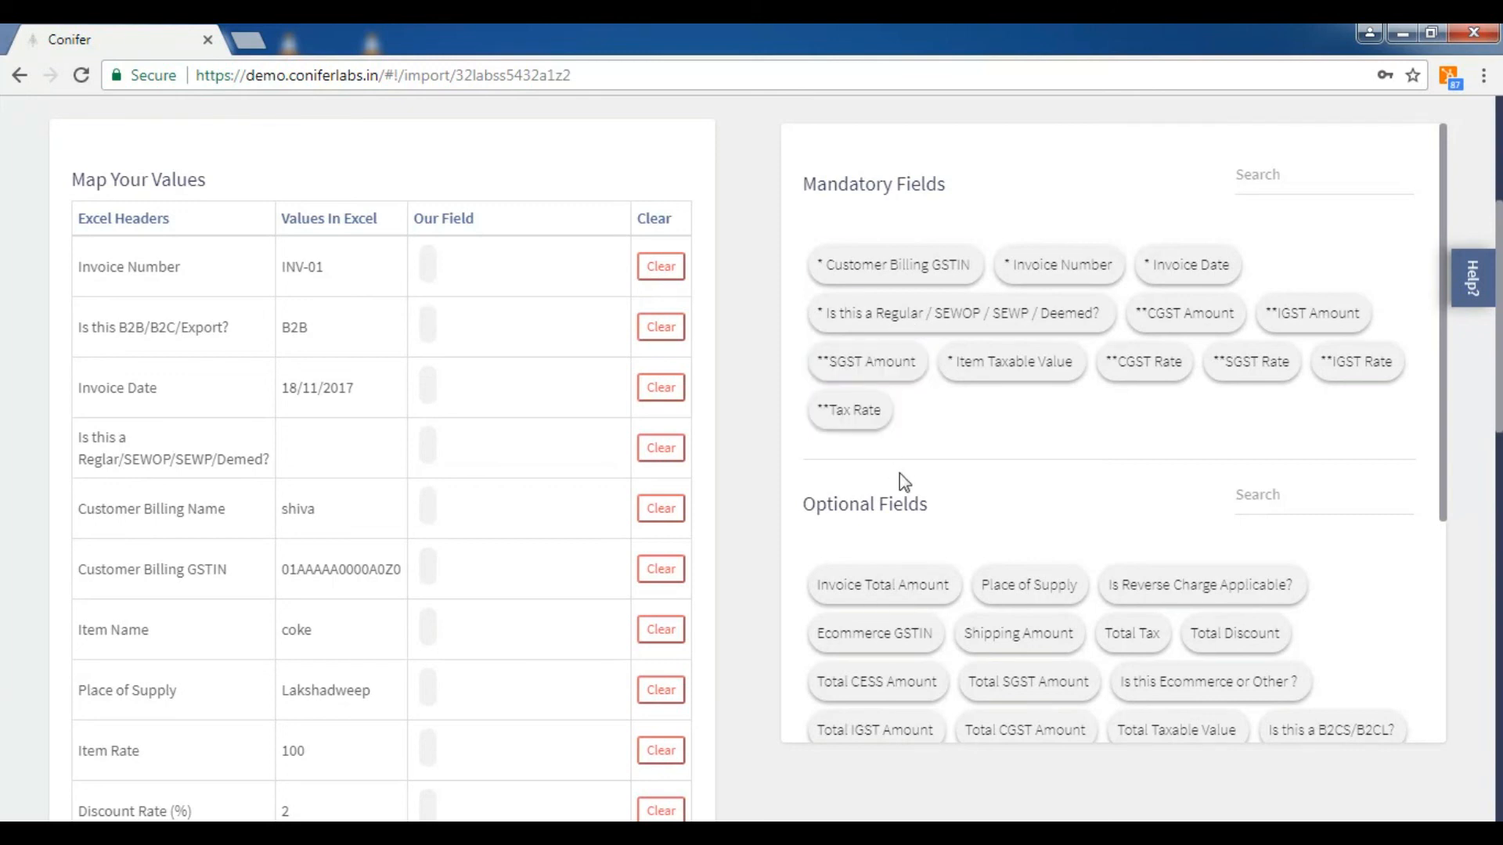
scroll(899, 473, down, 2)
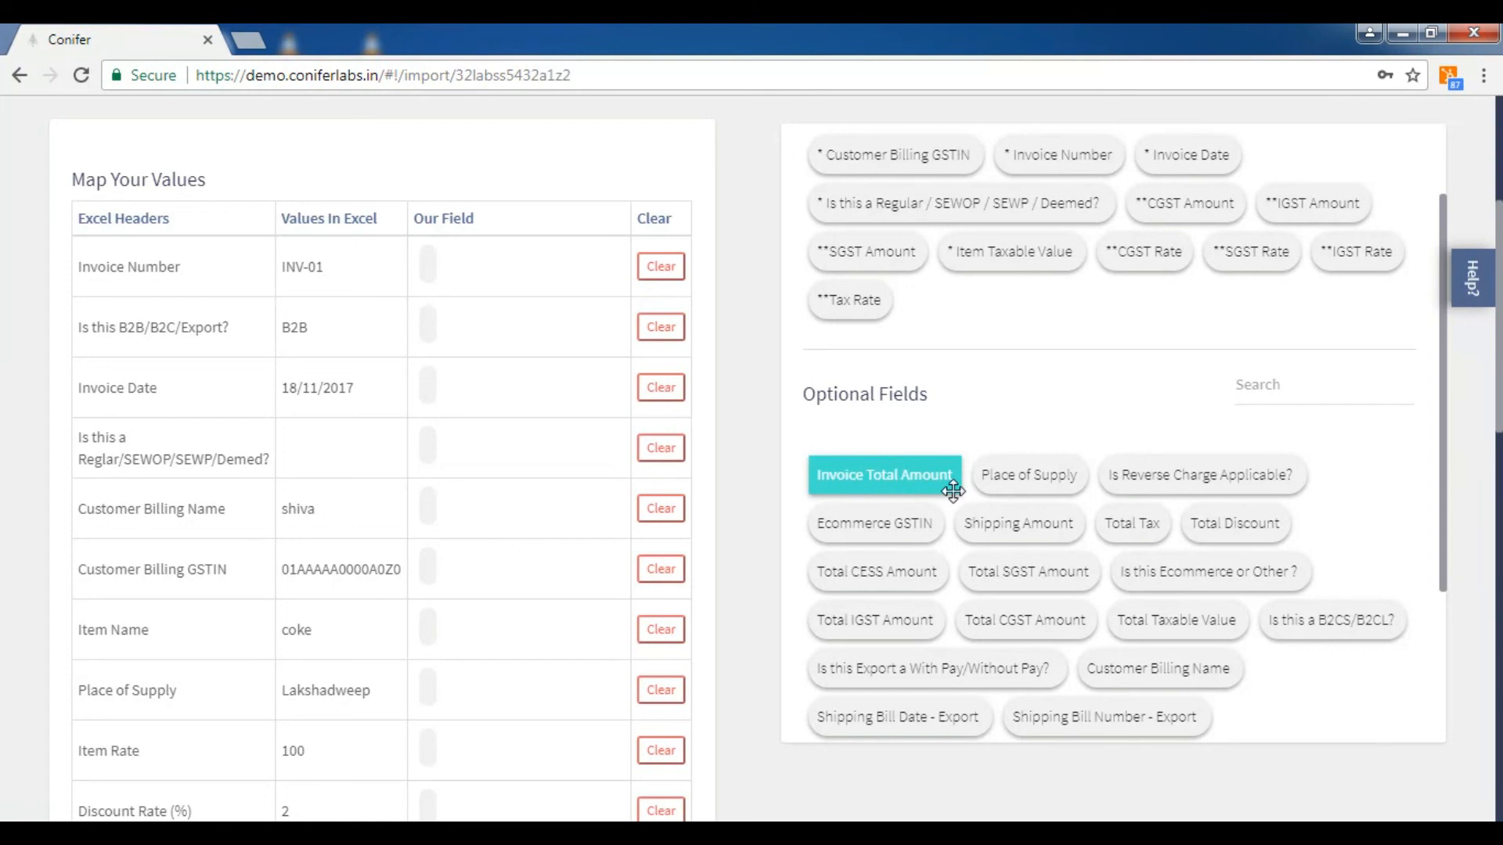
scroll(953, 491, up, 1)
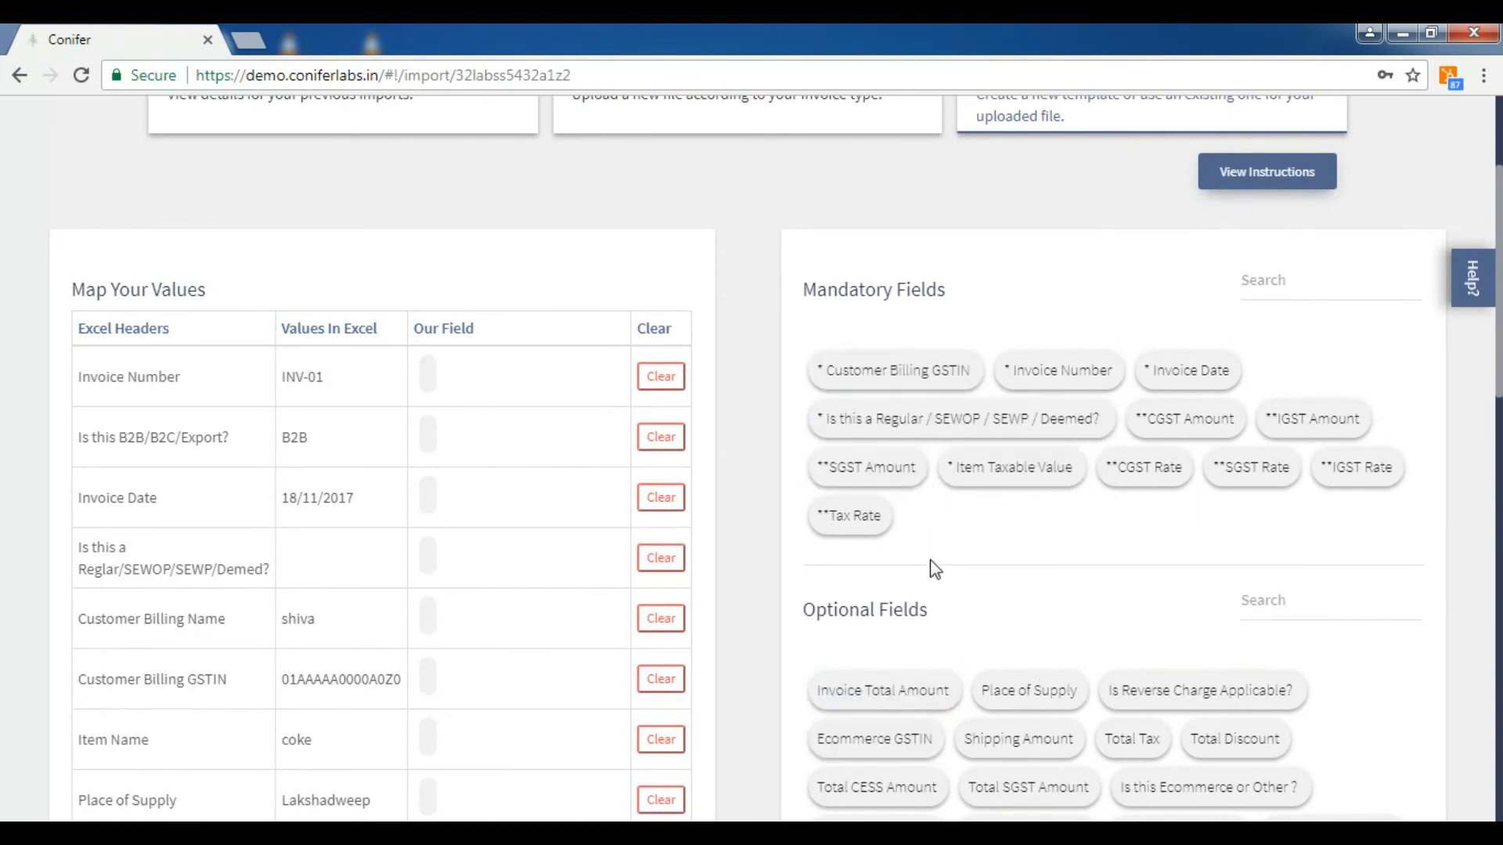
Map the mandatory fields Customer Billing GSTIN, Invoice Number, Invoice Date and Regular/SEWOP/SEWP/Deemed to their matching Excel headers.
scroll(934, 569, down, 1)
drag(899, 268, 906, 279)
drag(910, 290, 527, 605)
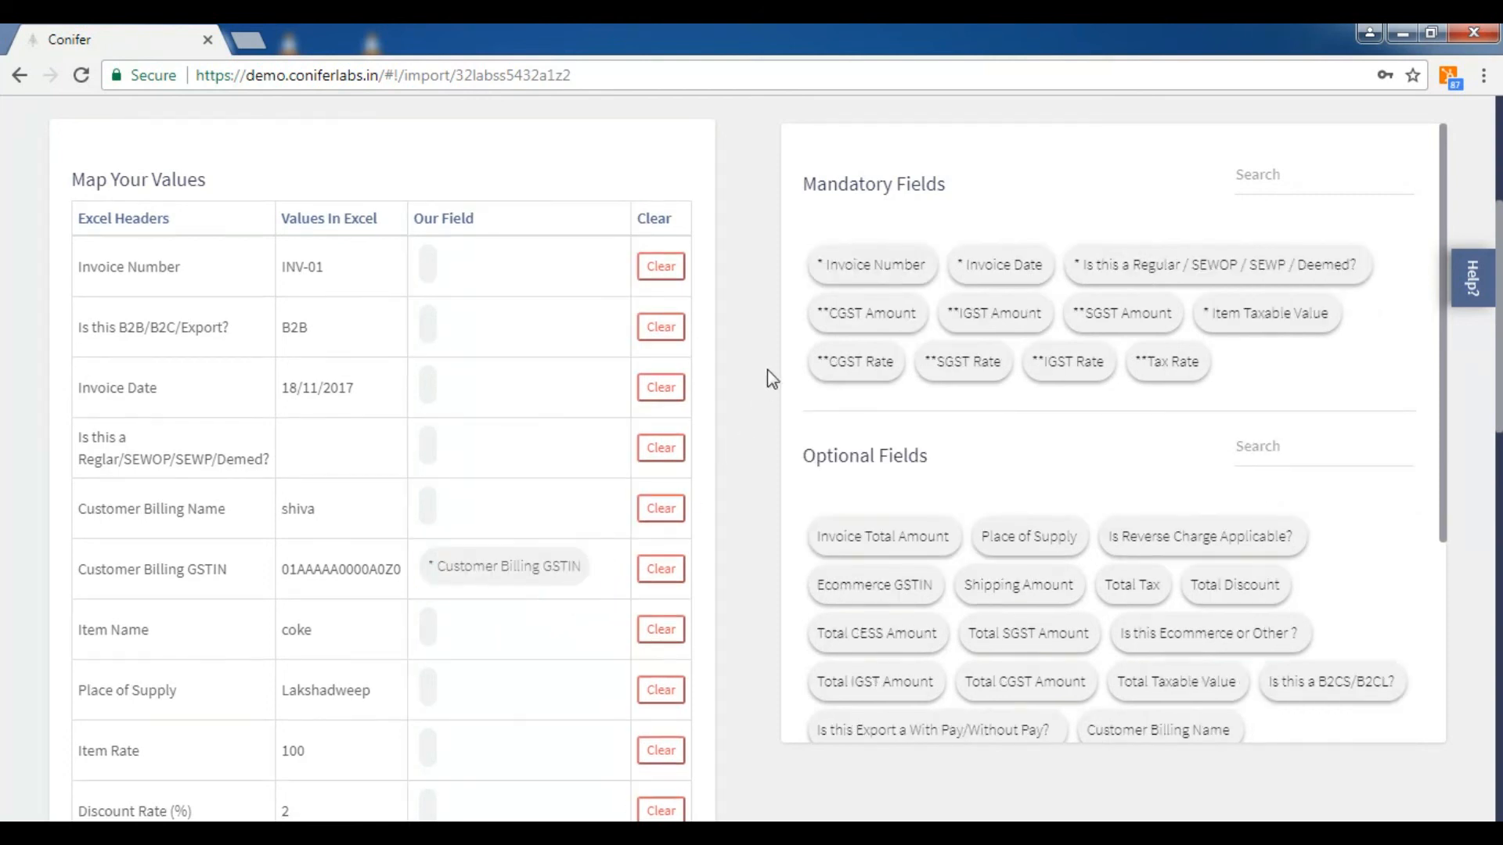
drag(872, 271, 489, 275)
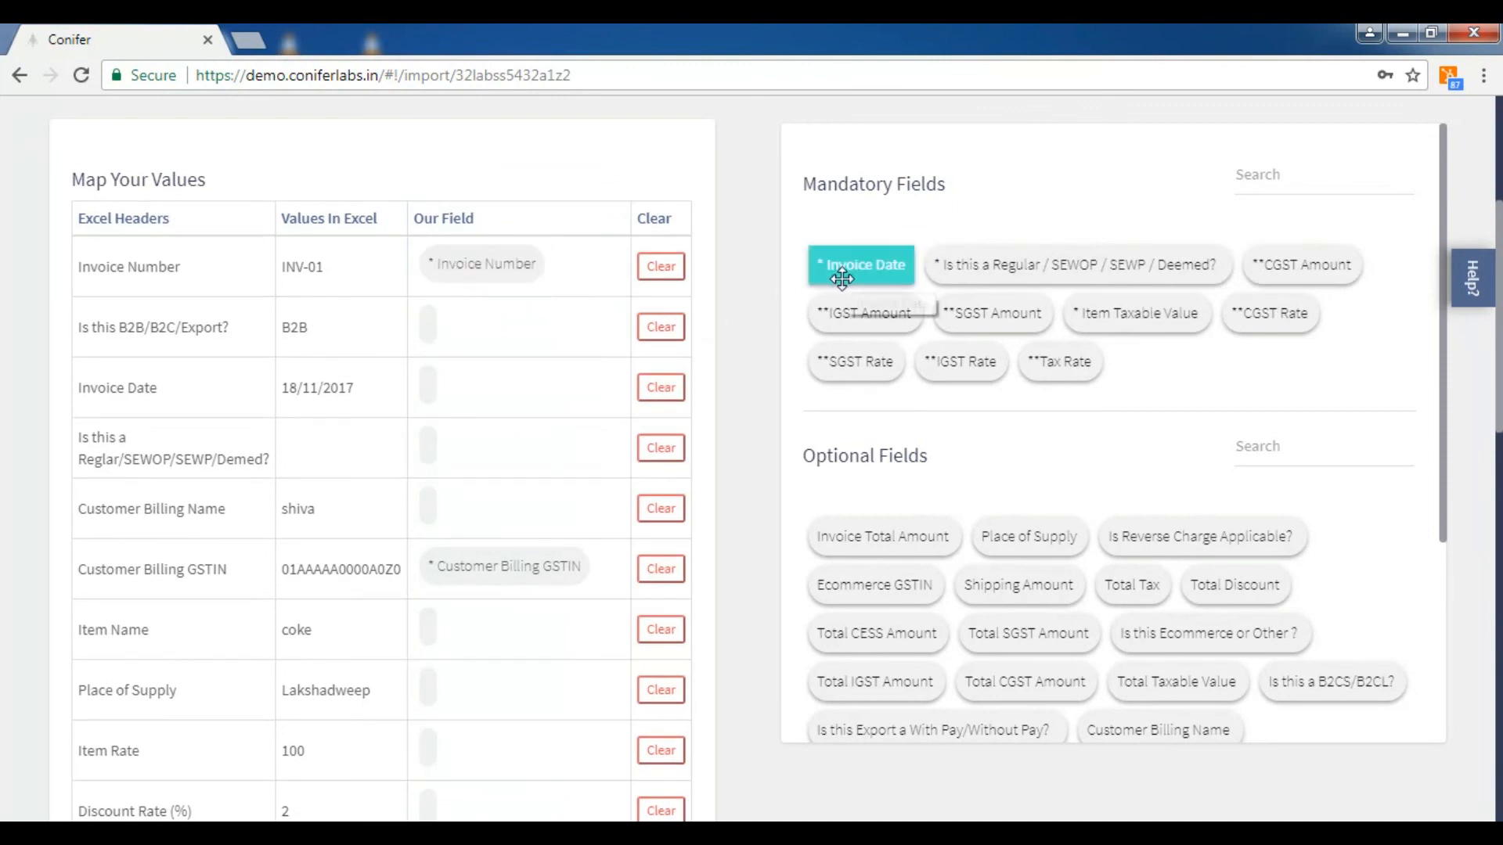
drag(843, 276, 470, 402)
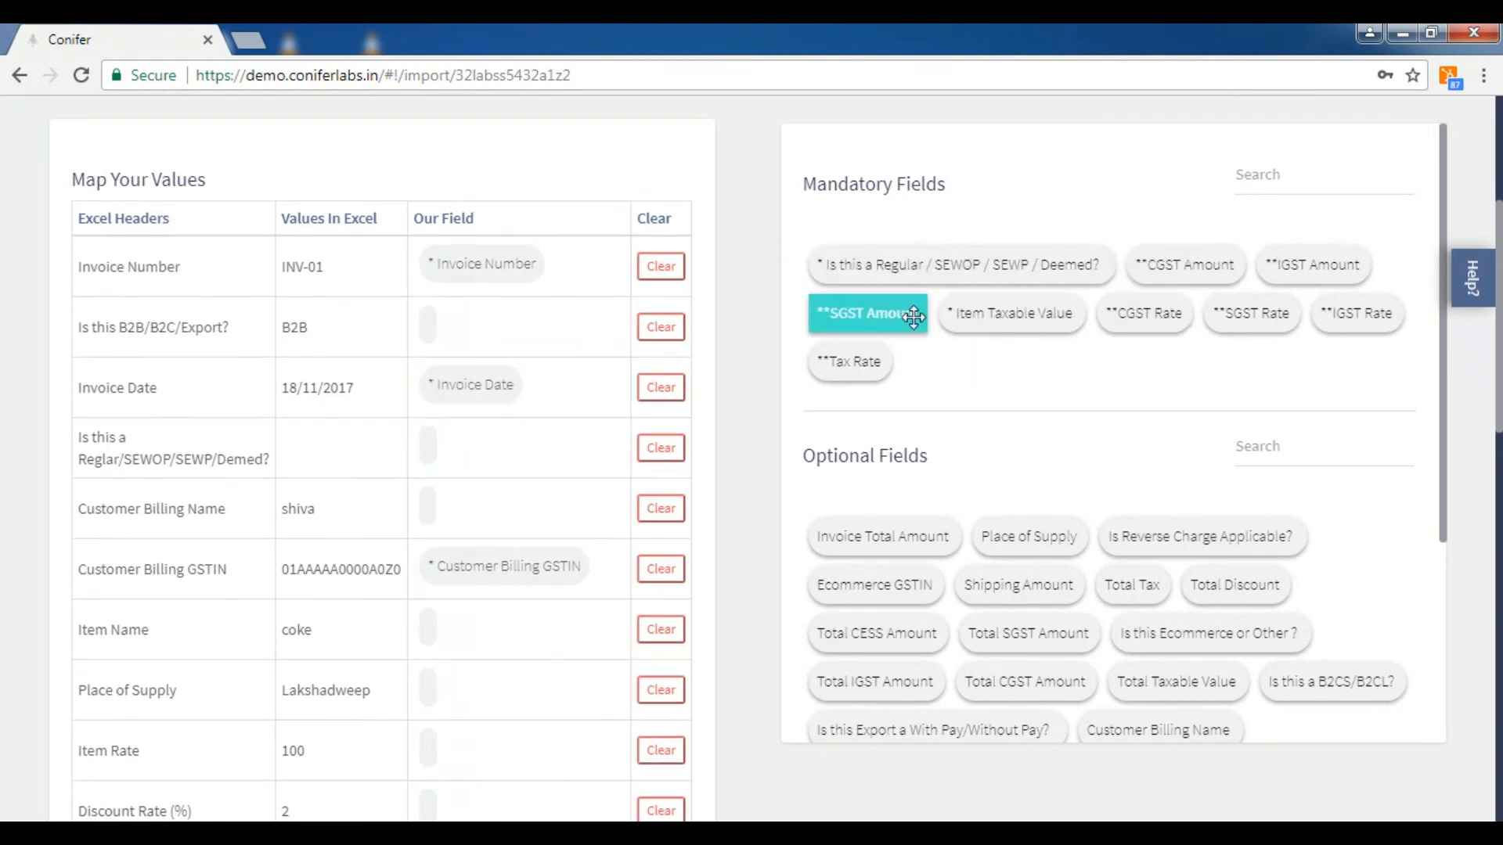
drag(949, 262, 546, 457)
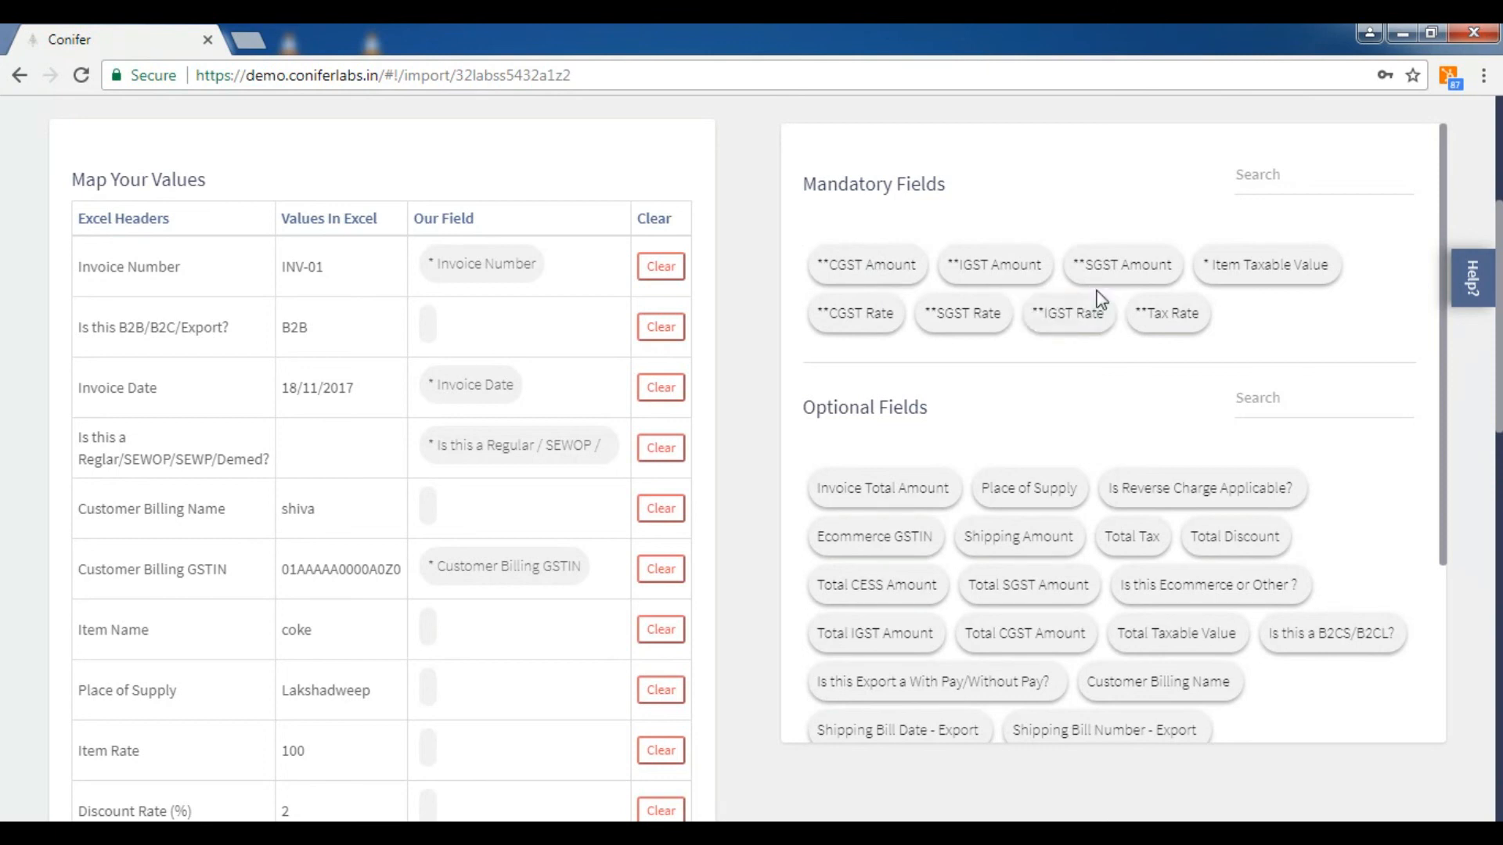
Map the mandatory fields Tax Rate and Item Taxable Value to the Excel headers of the same names.
drag(1121, 267, 955, 262)
scroll(1035, 351, down, 1)
scroll(1030, 349, up, 1)
scroll(610, 383, down, 2)
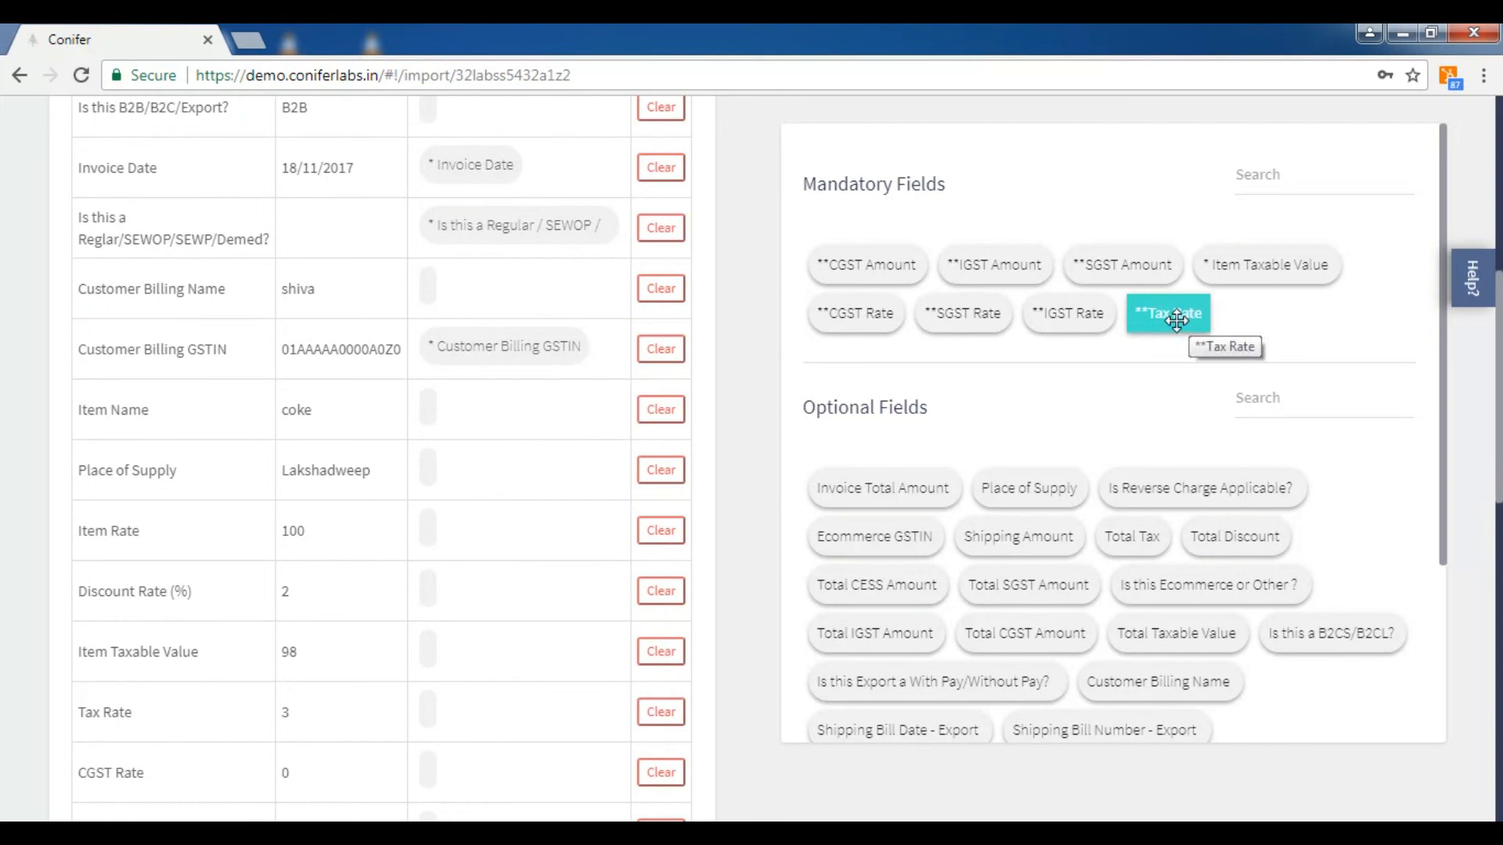
drag(1190, 322, 470, 723)
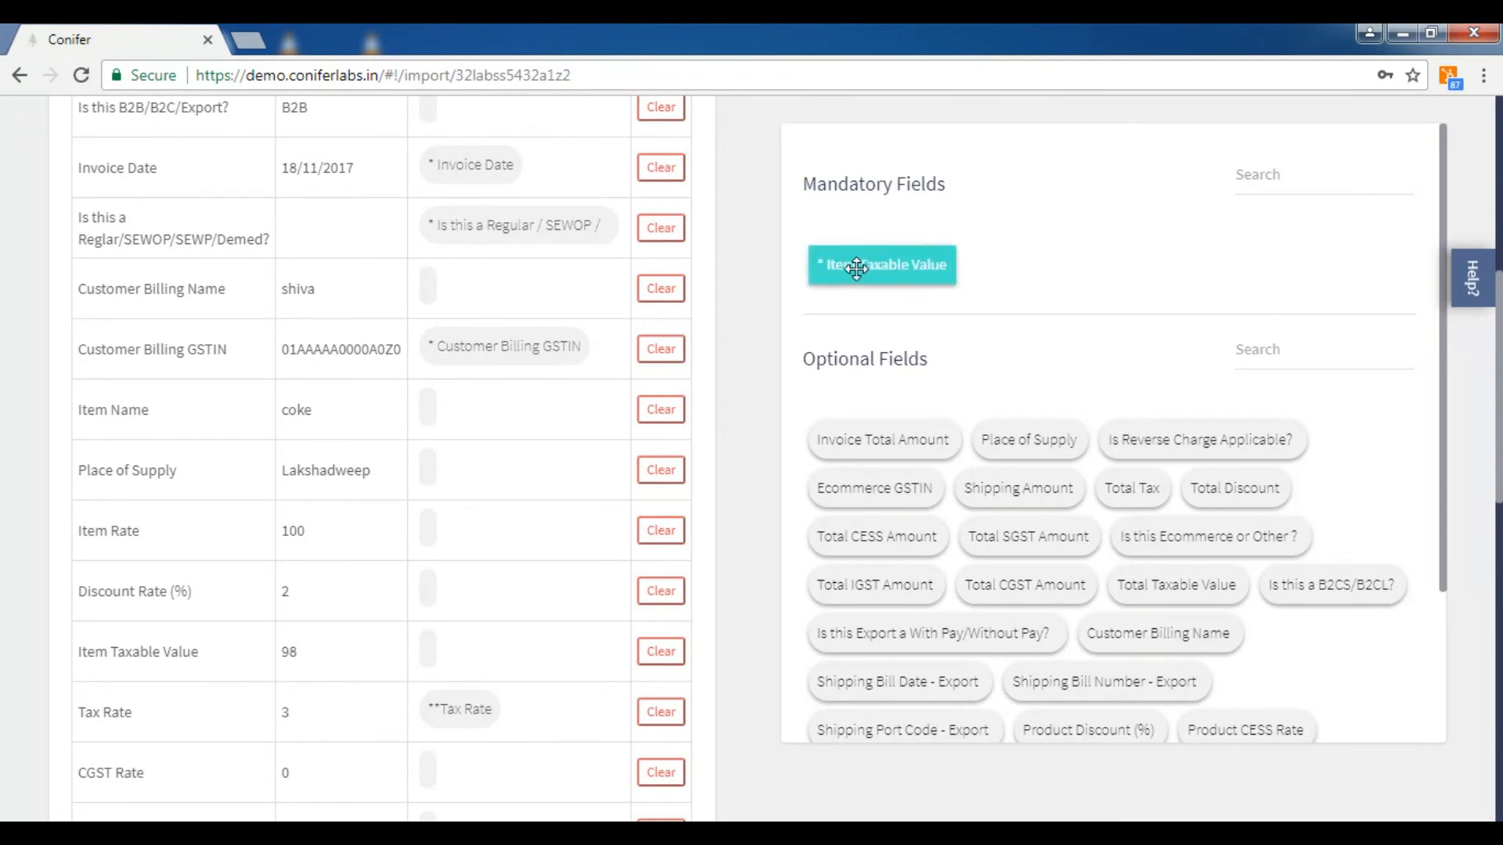
scroll(920, 249, down, 2)
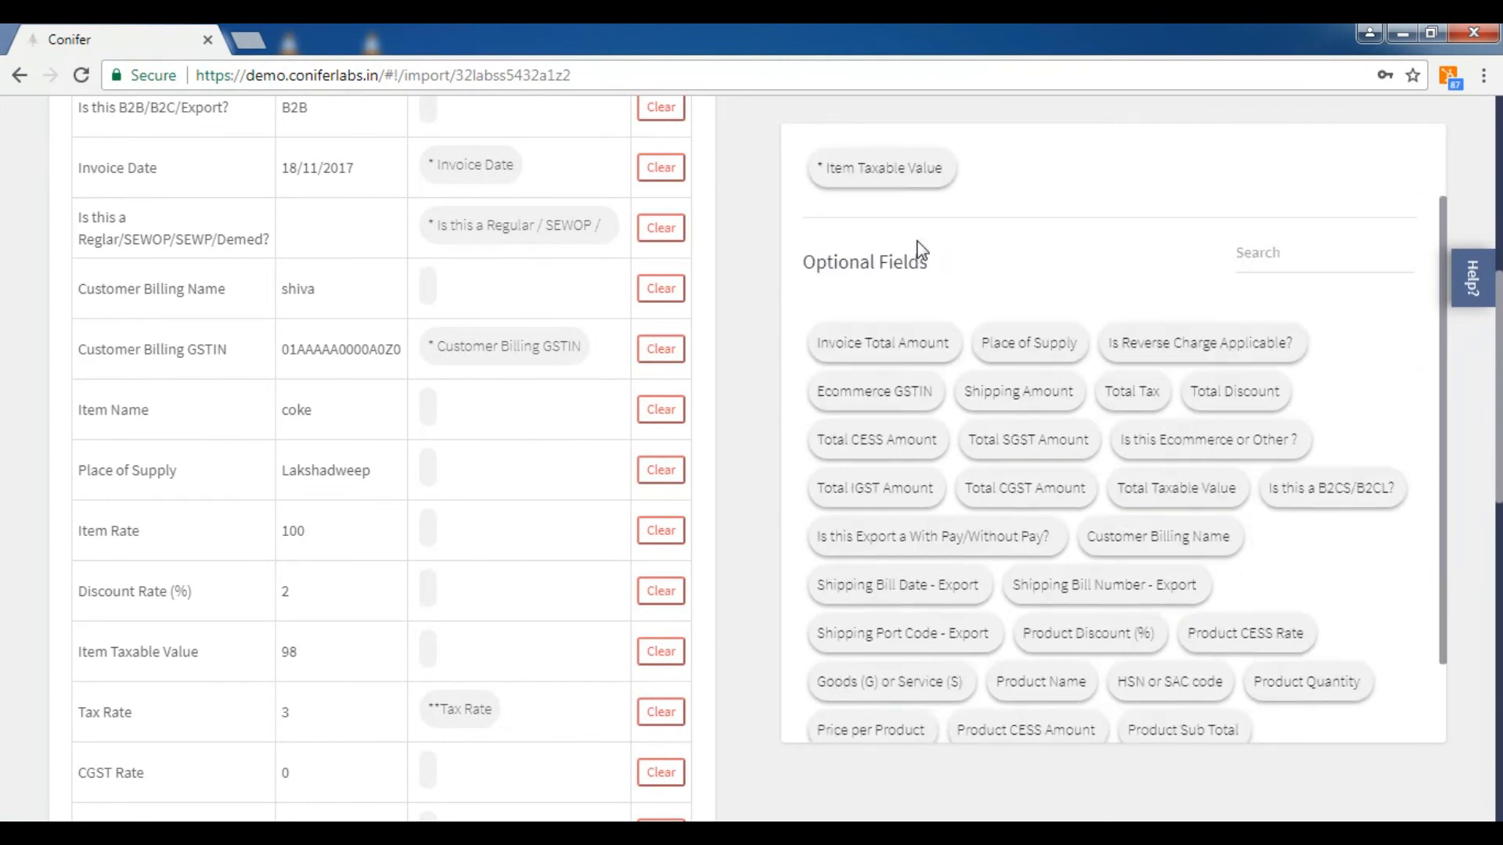
scroll(917, 239, up, 2)
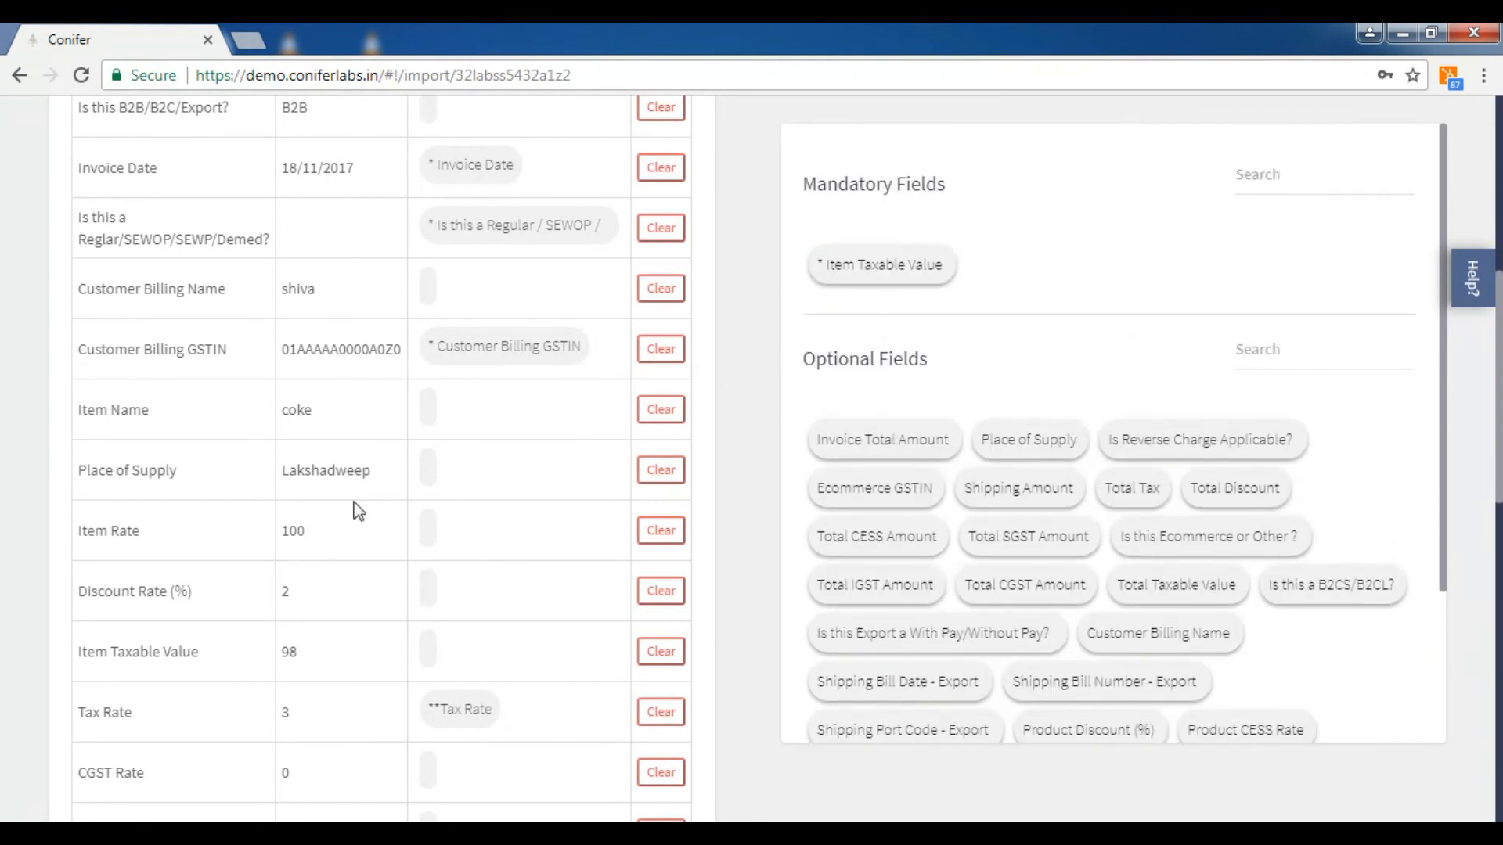
scroll(352, 504, down, 7)
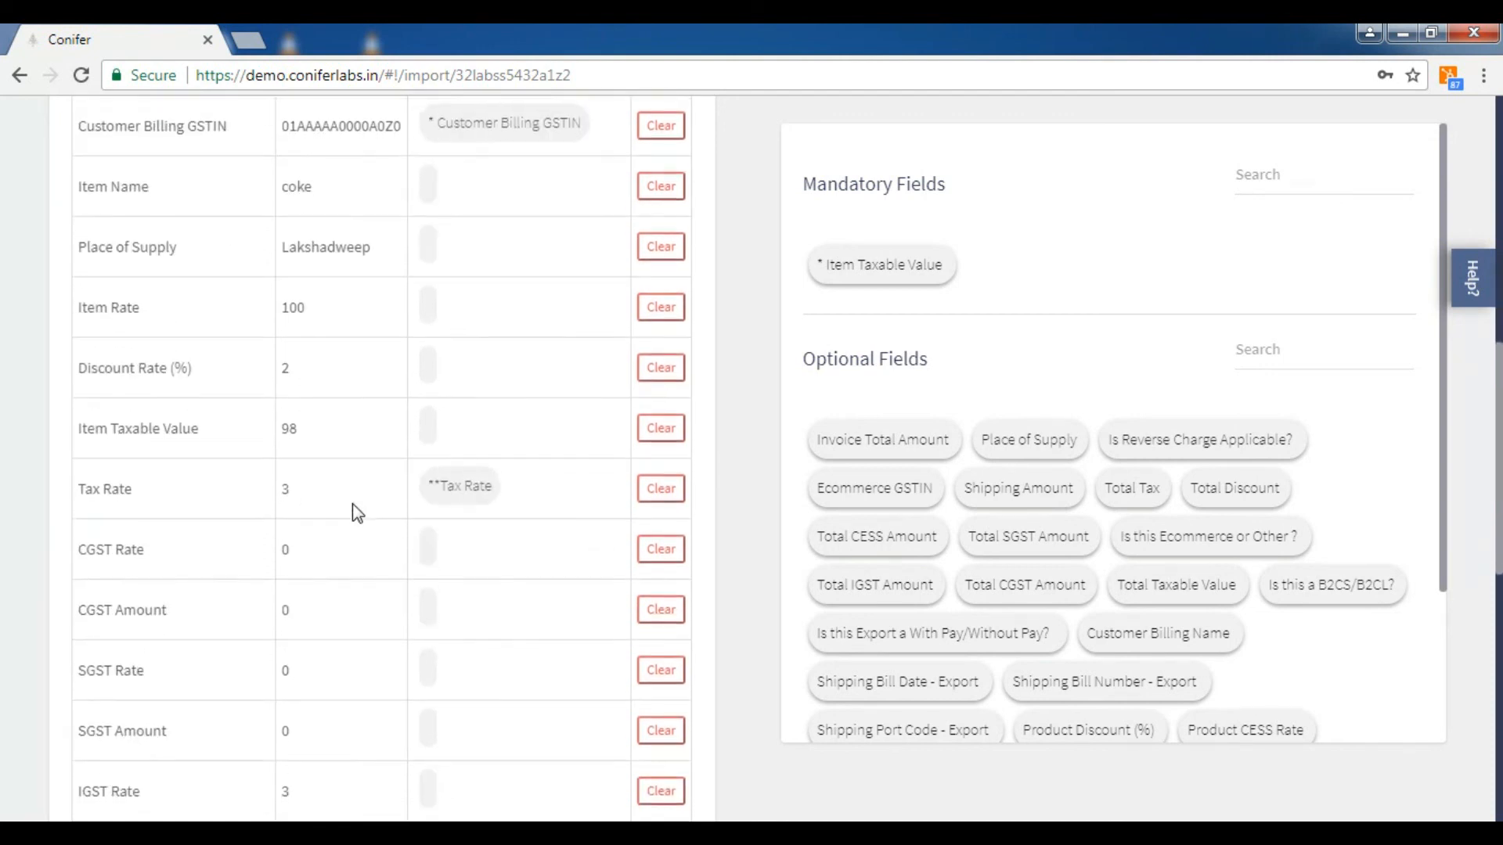
scroll(352, 506, up, 4)
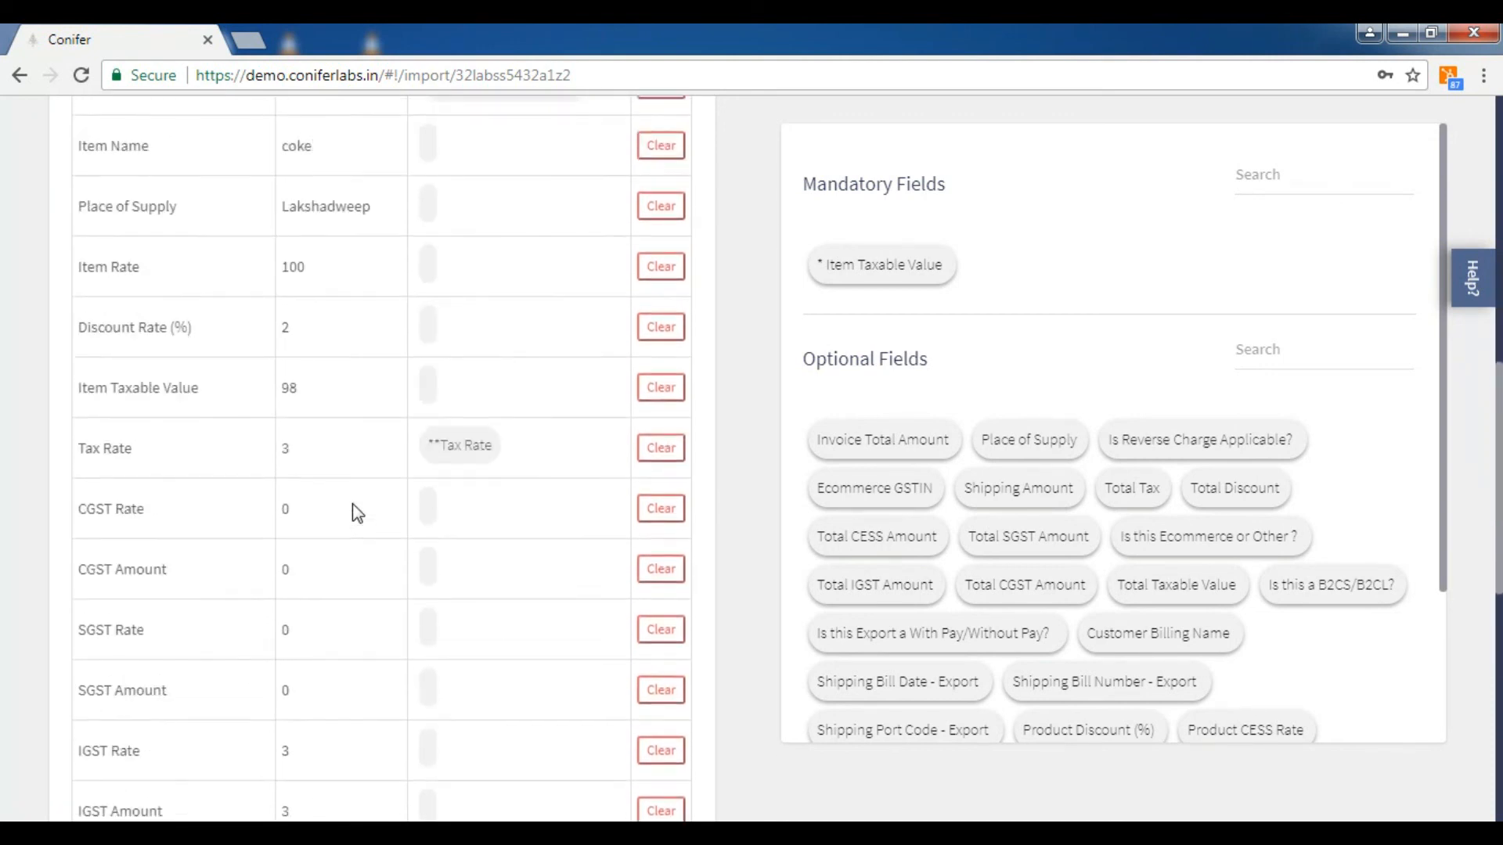
drag(872, 275, 498, 447)
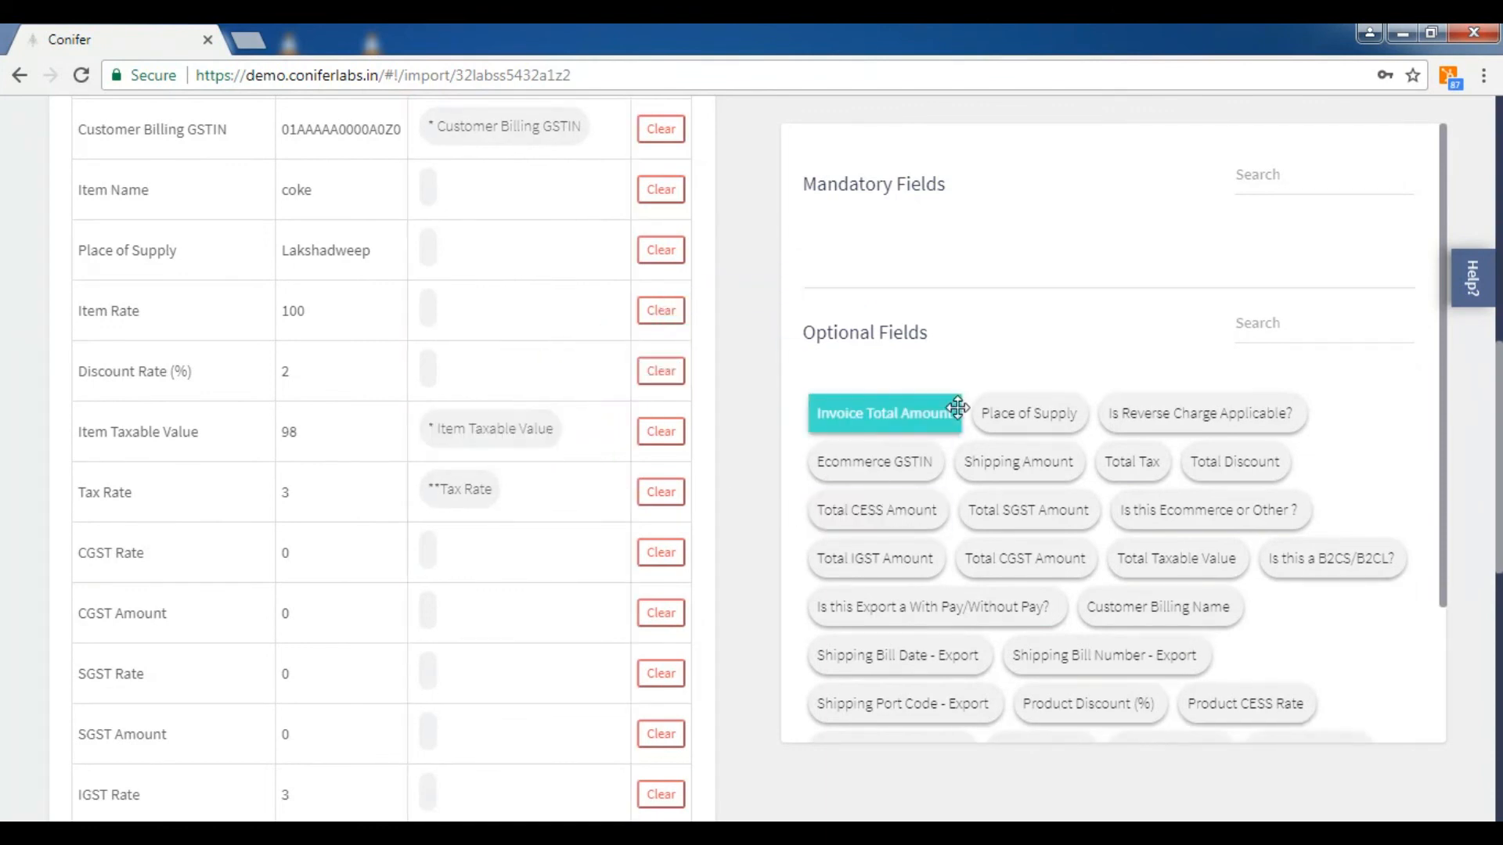
Search the optional fields for "cus" and map Customer Billing Name to the Client Name header.
click(1274, 331)
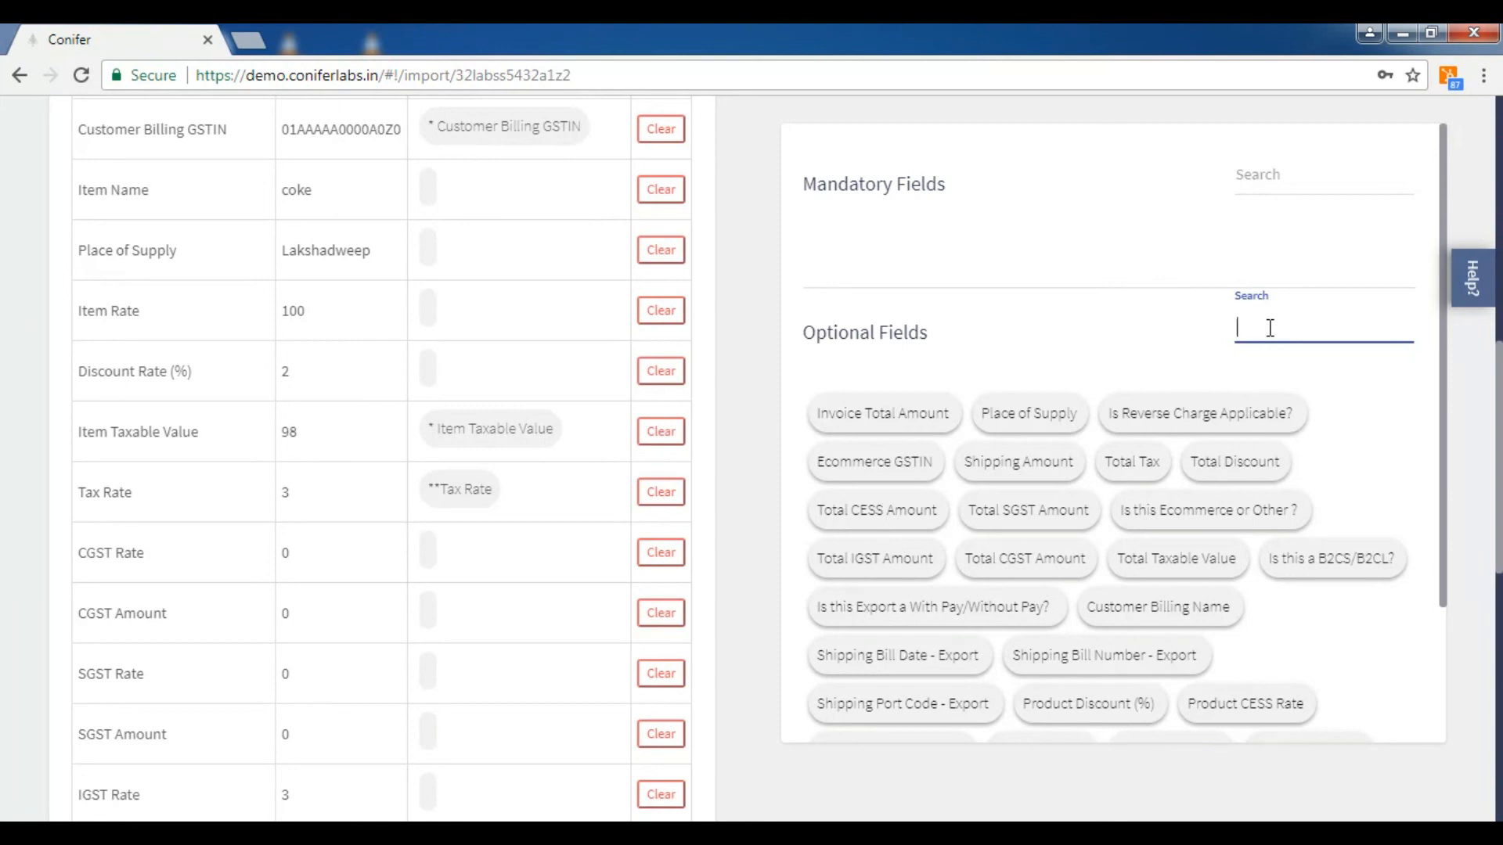
text(g)
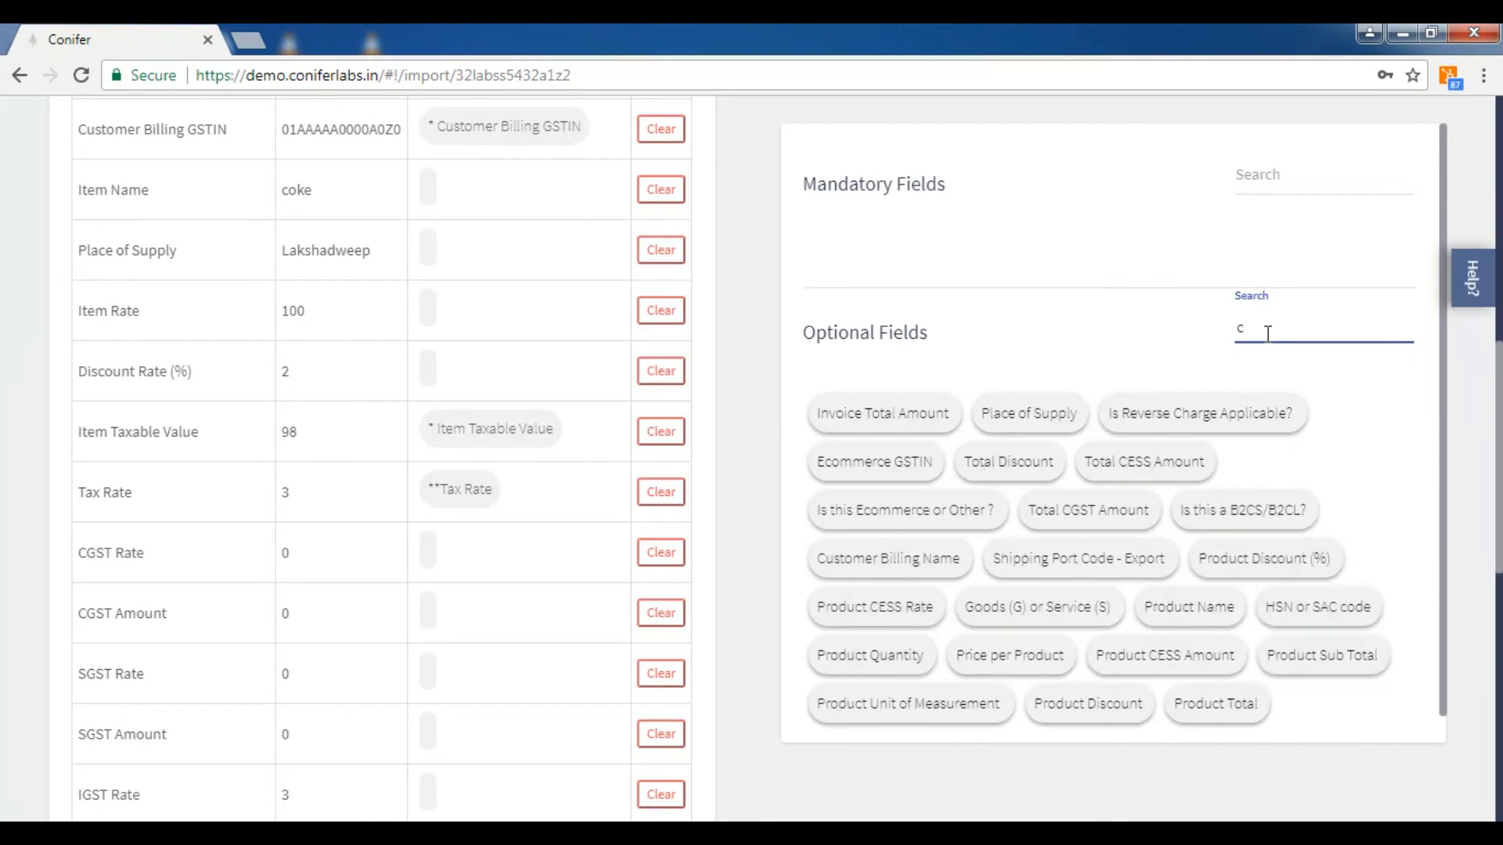
text(us)
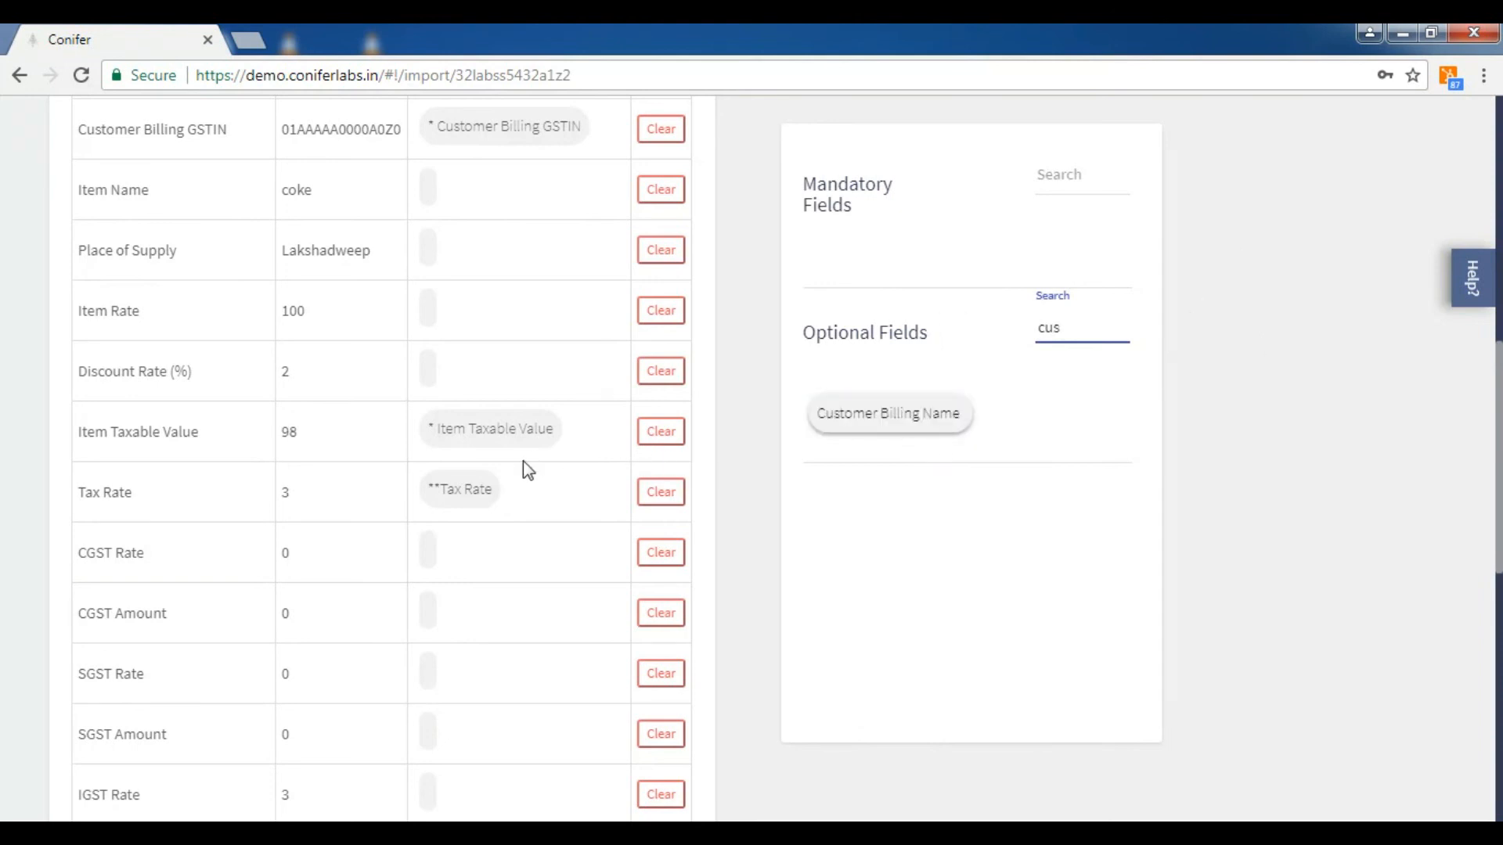
scroll(518, 462, down, 7)
scroll(521, 470, down, 3)
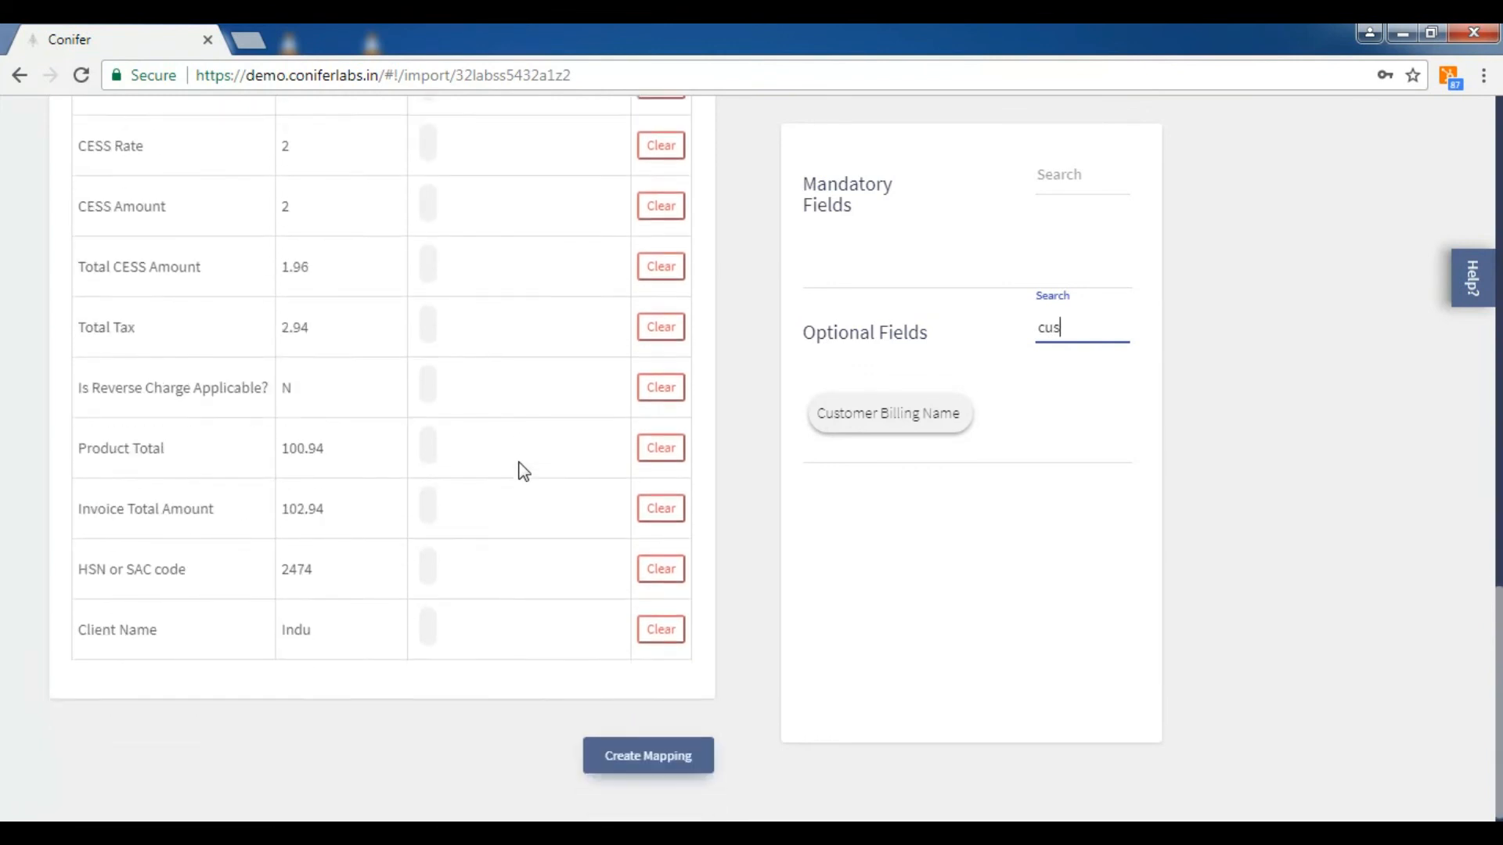
drag(869, 431, 487, 636)
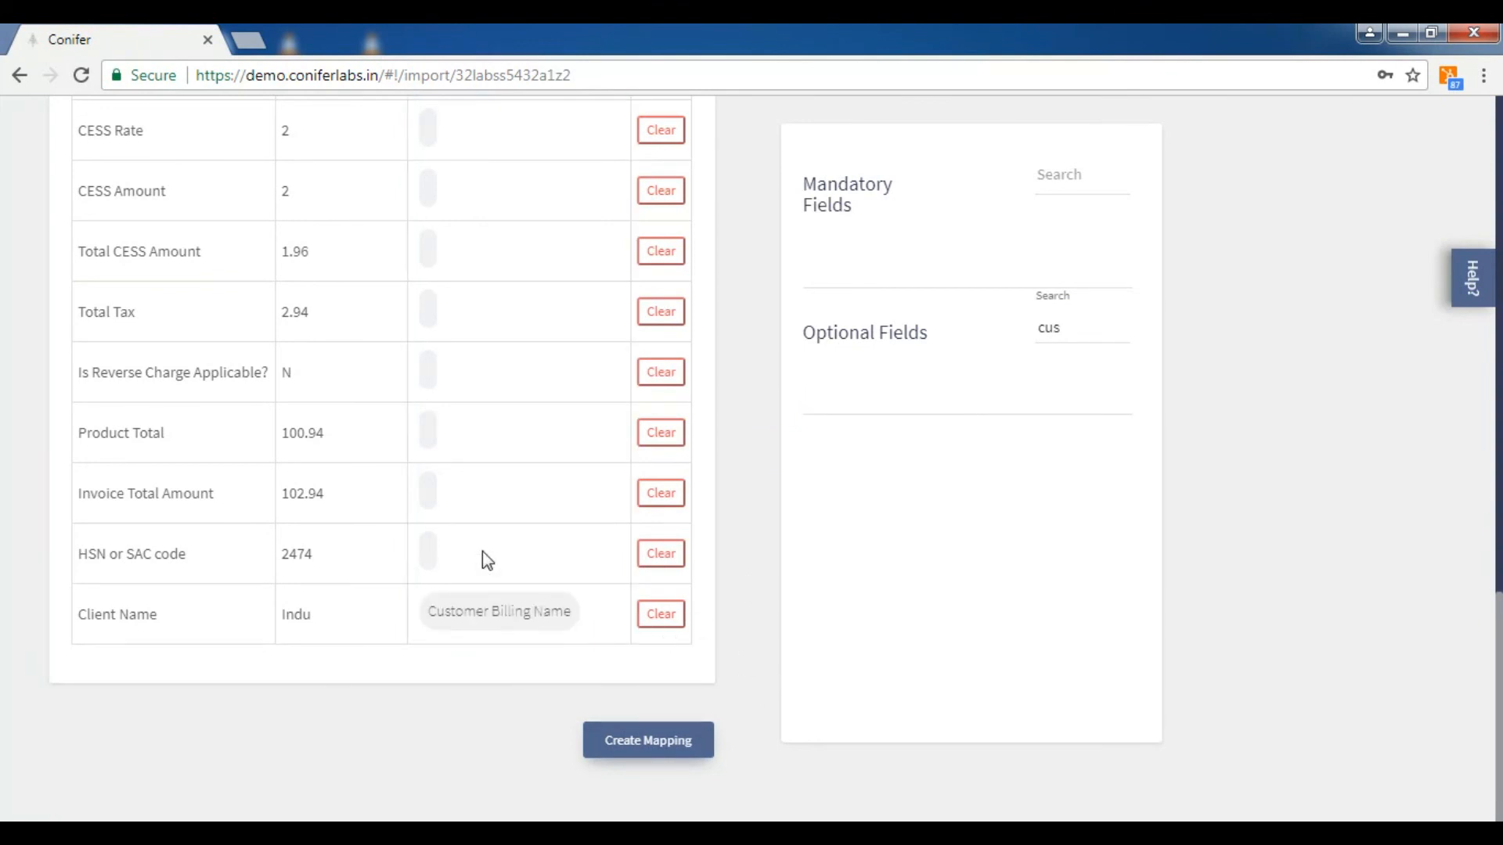
Create the mapping for multiple products stored by Empty Invoice Numbers and save it as a template named "sample 1".
scroll(563, 564, up, 3)
scroll(566, 565, down, 3)
click(640, 744)
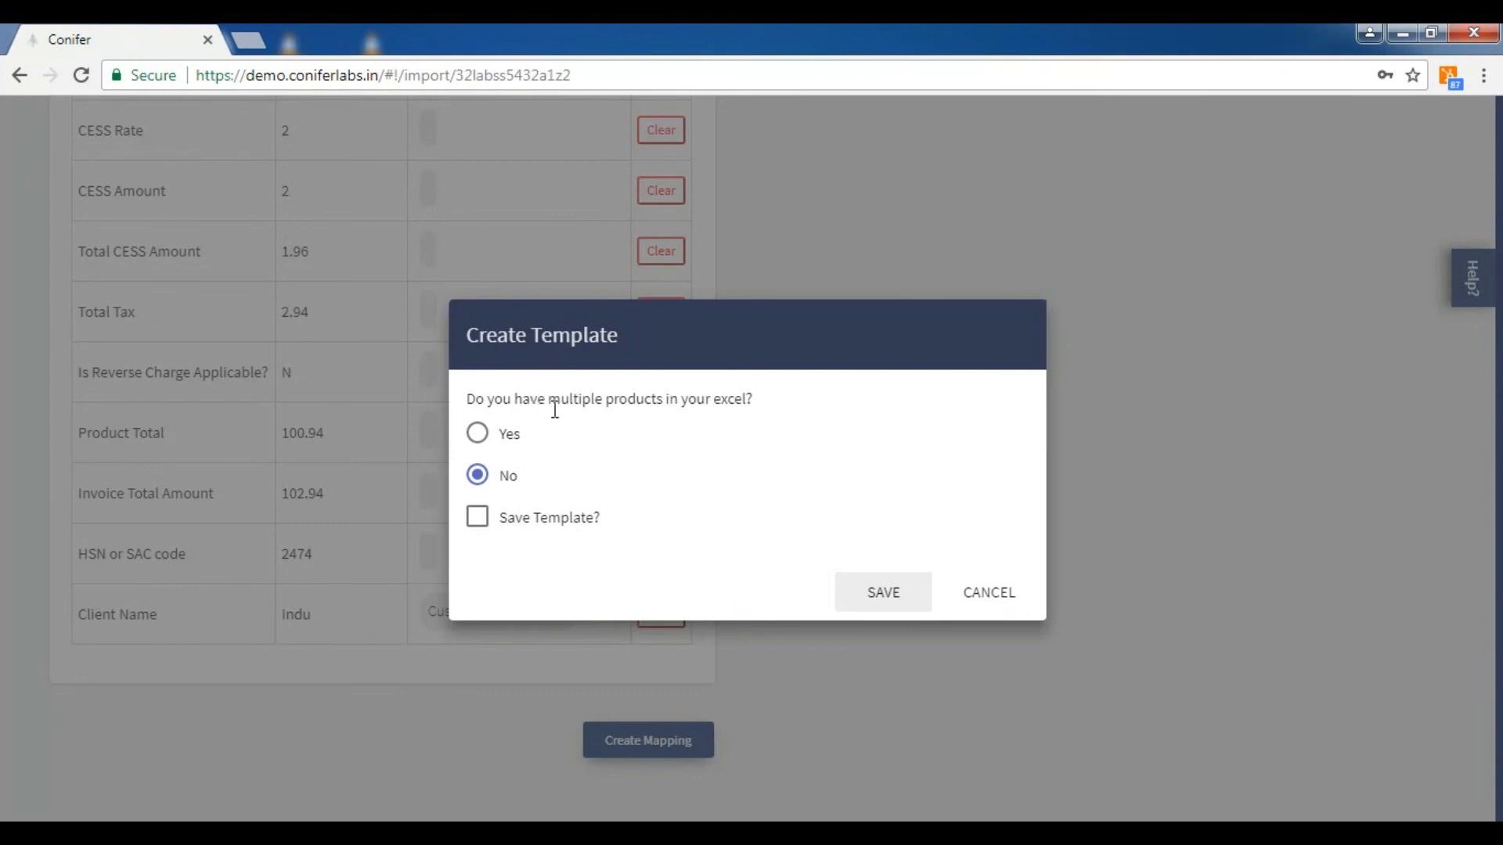
click(478, 435)
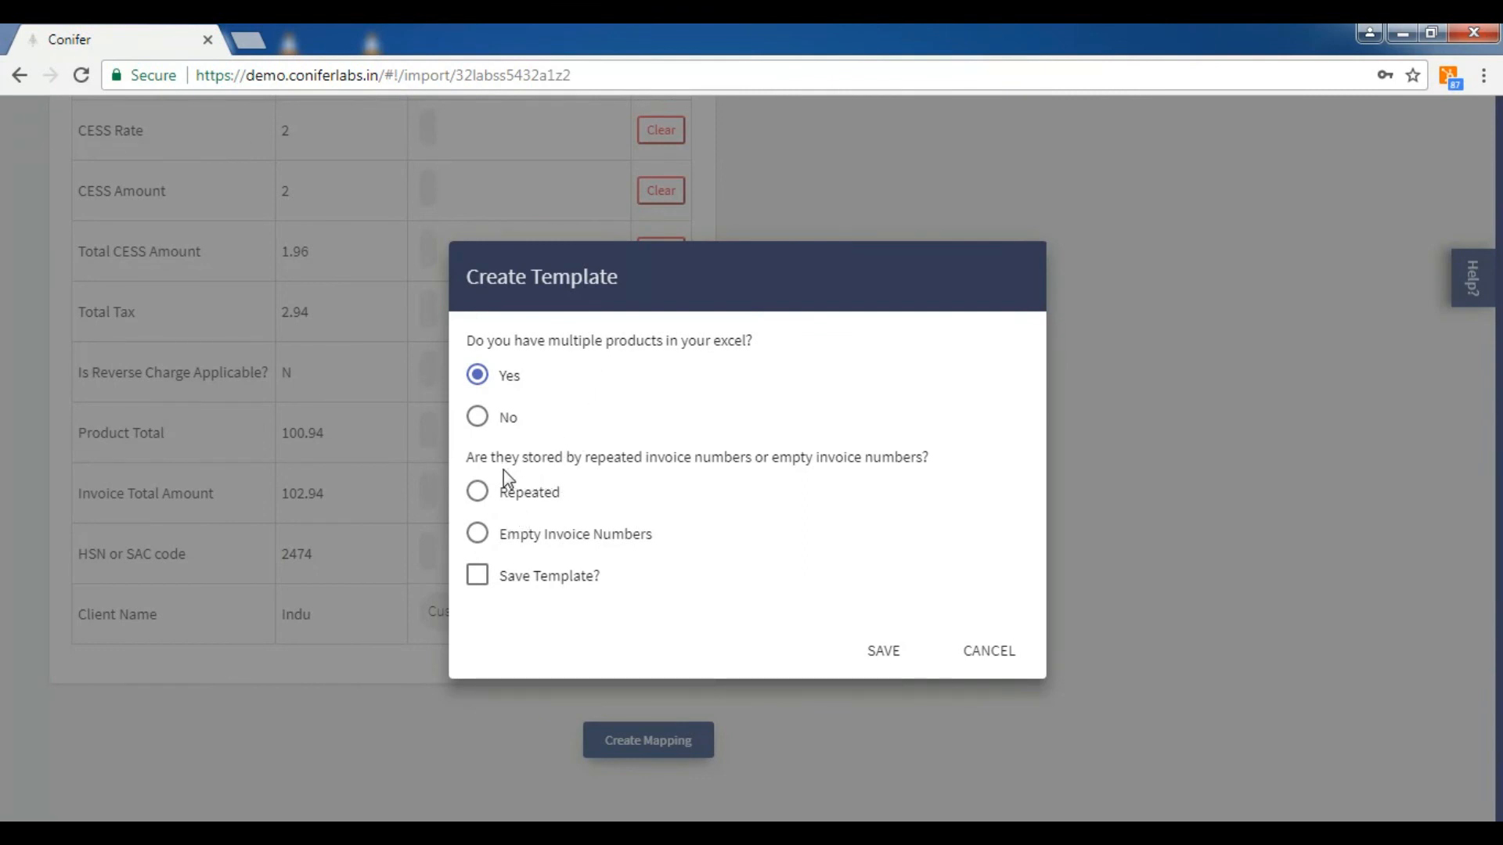
click(477, 540)
click(477, 580)
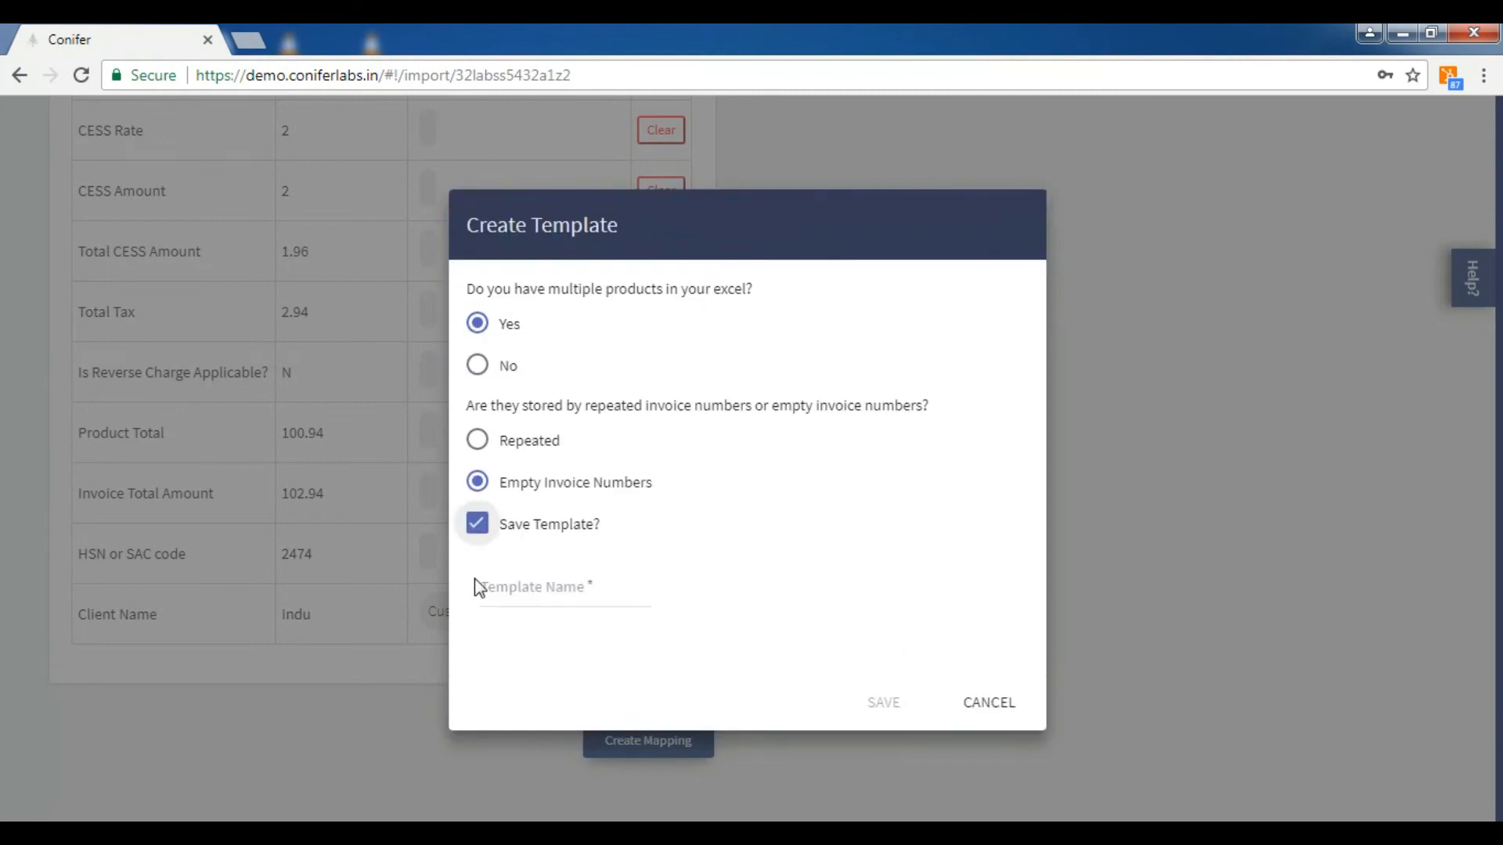
click(530, 590)
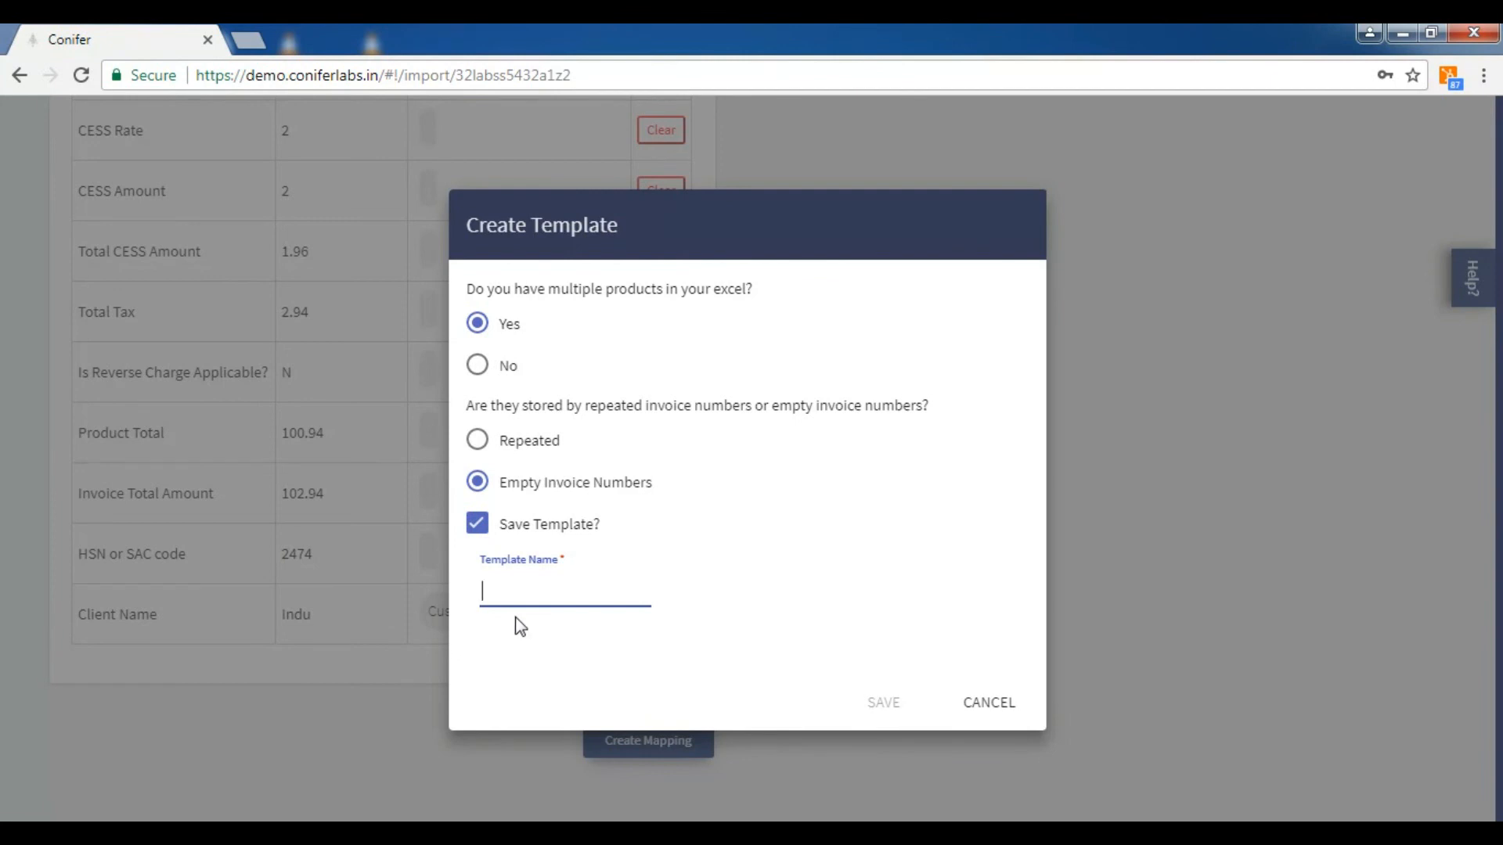
text(sample 1)
click(878, 702)
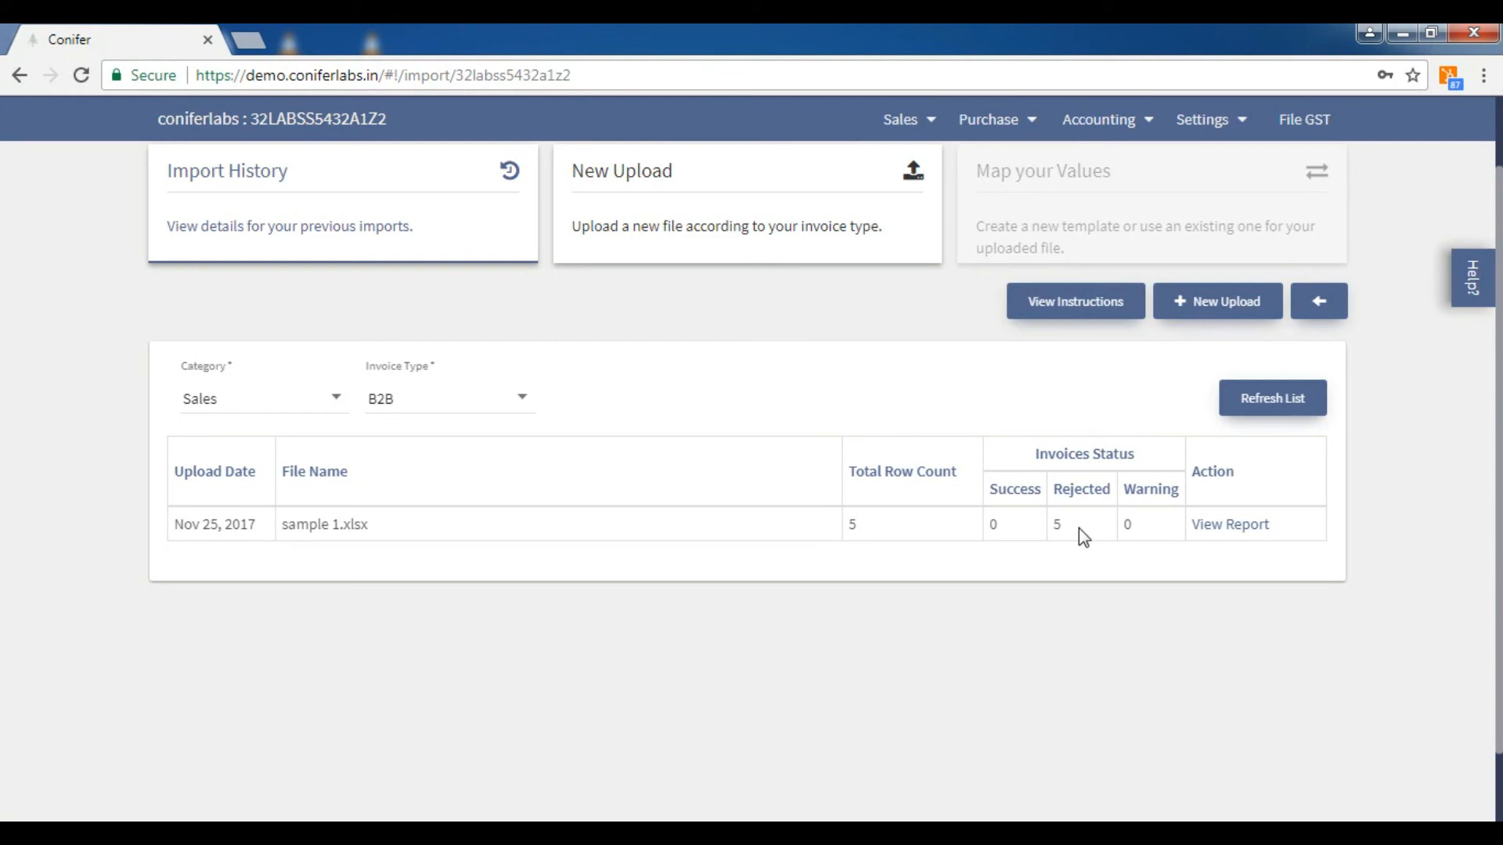
View the import report for sample 1.xlsx and open the sample 1 workbook in Excel.
click(1226, 526)
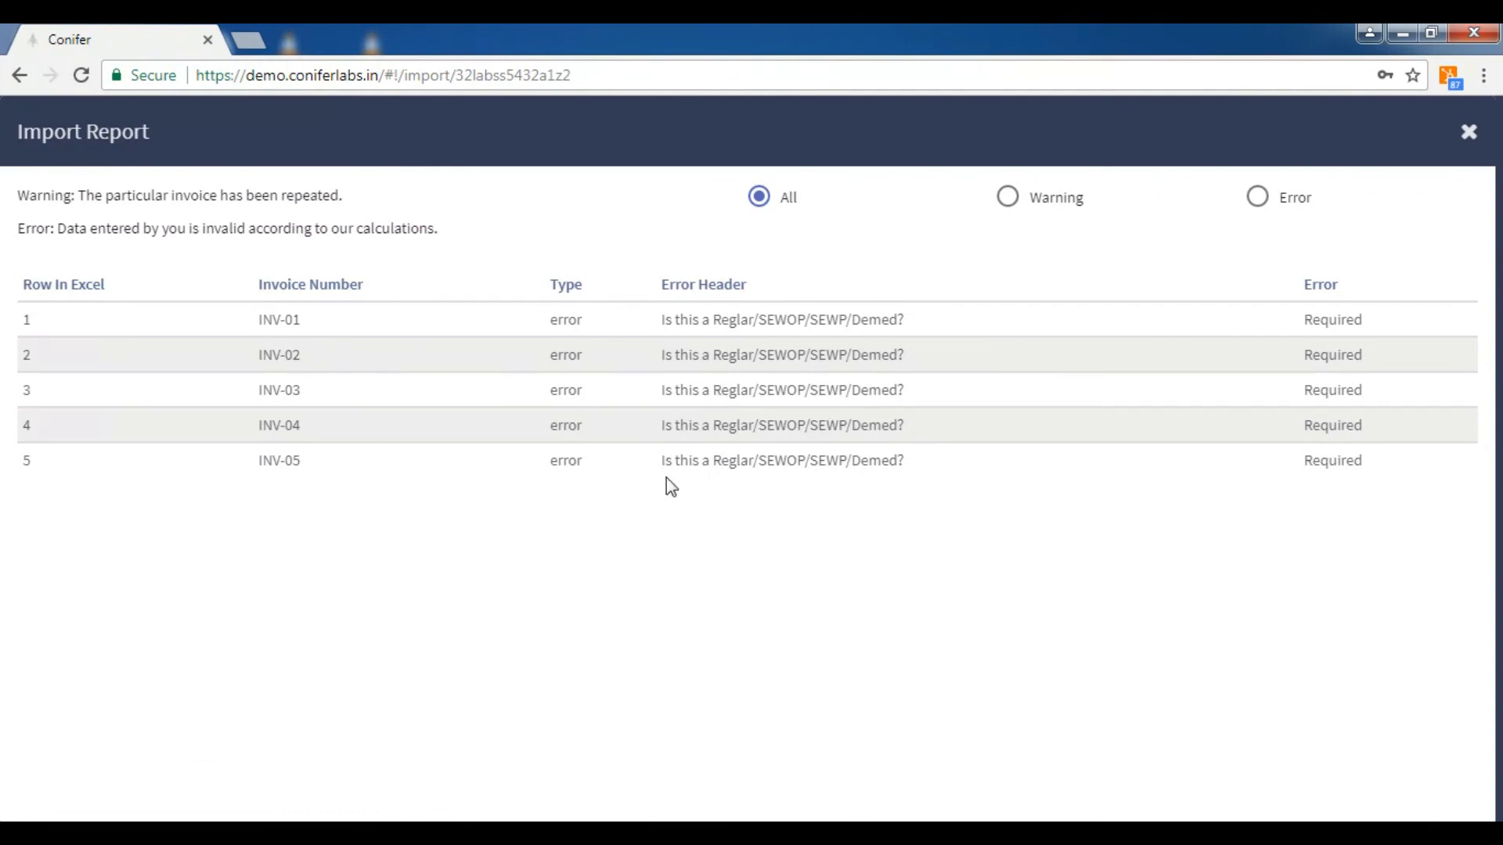
click(165, 833)
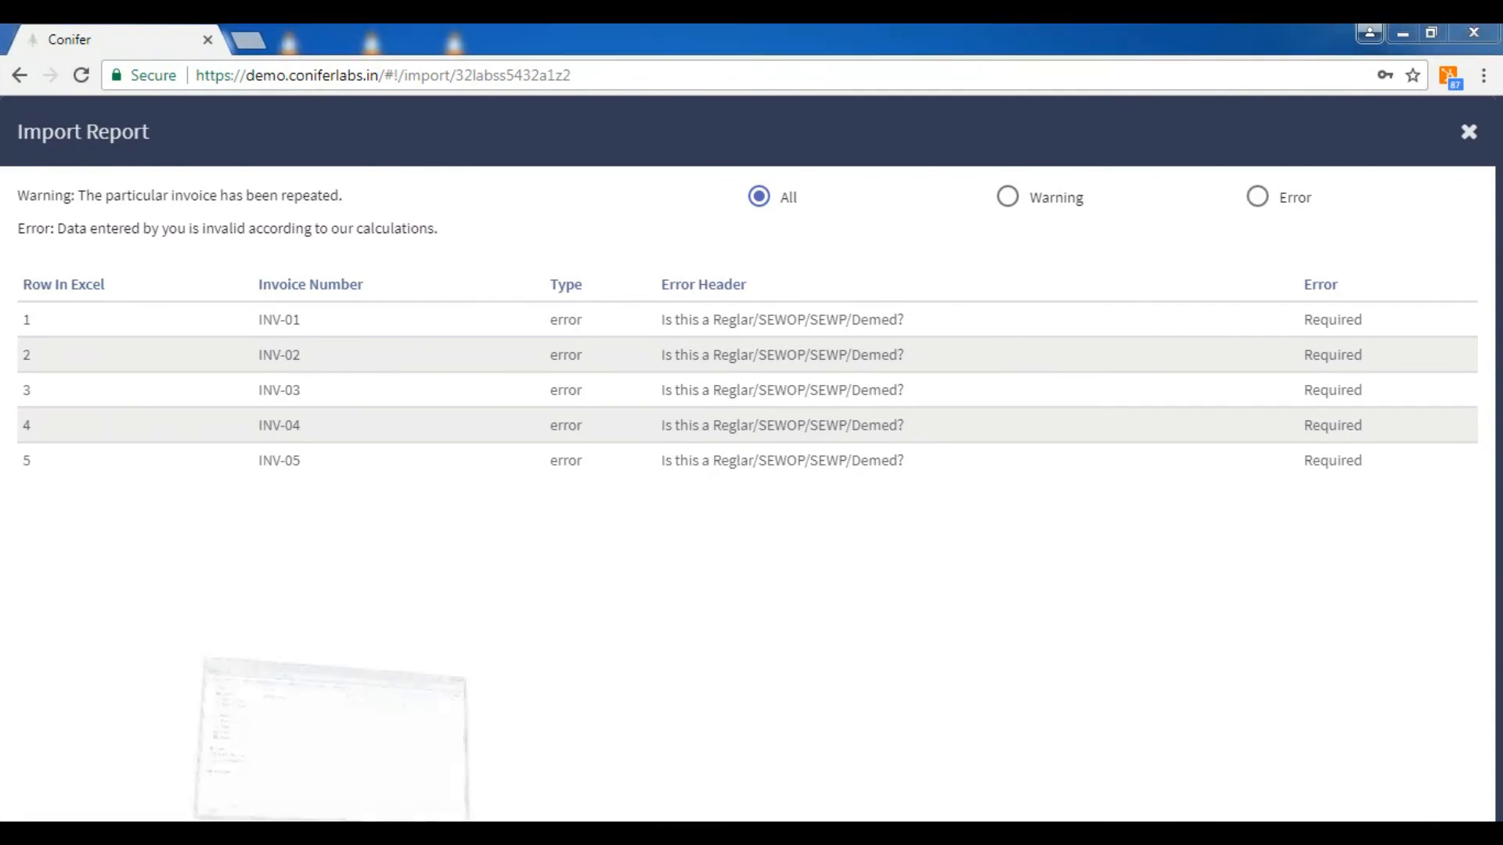
double_click(773, 289)
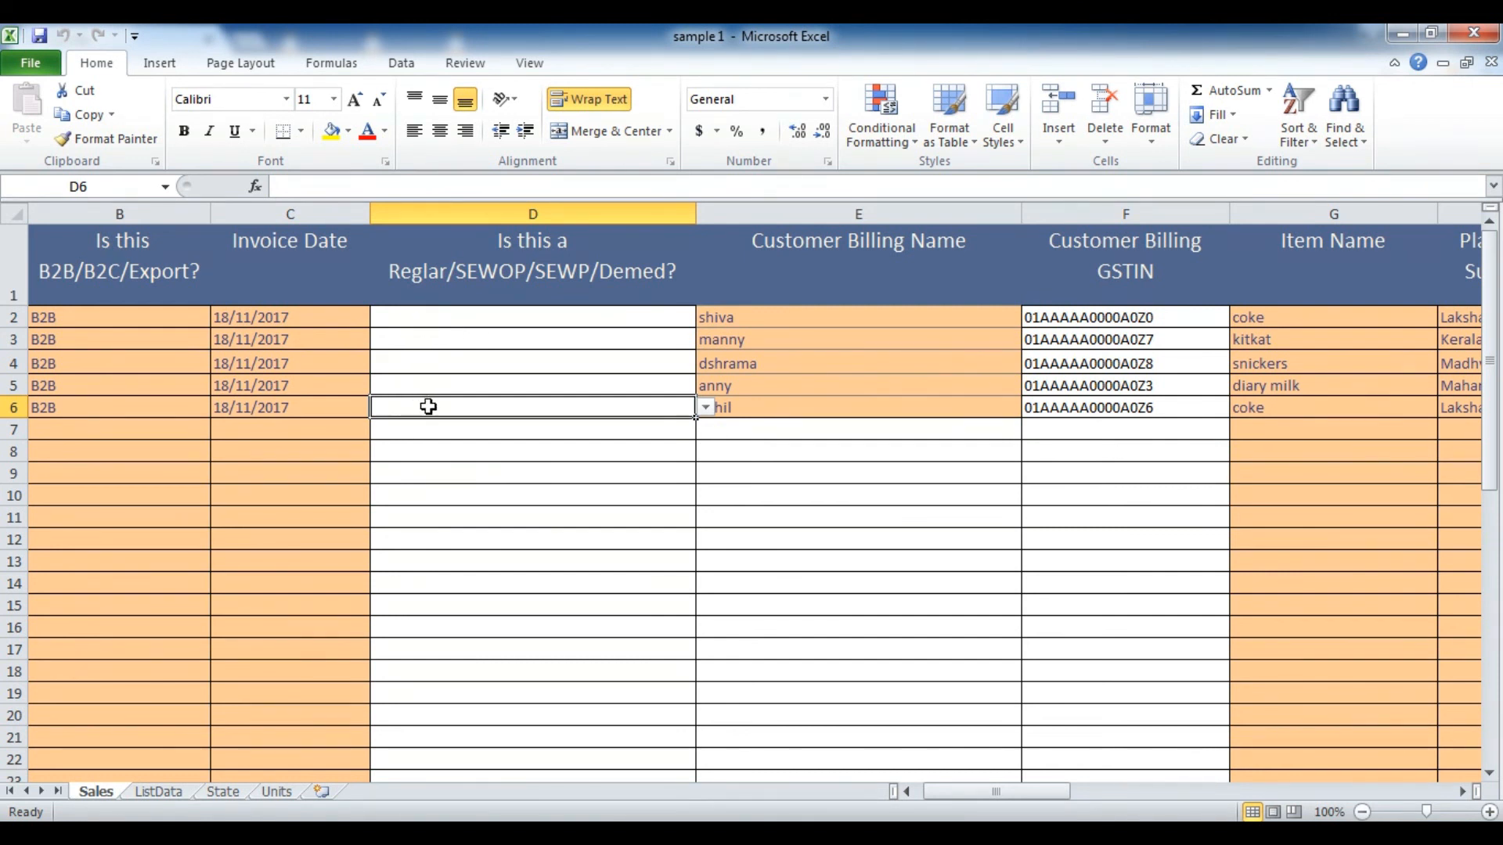
Set the "Is this a Reglar/SEWOP/SEWP/Demed?" value to R for all five invoices in cells D2 to D6.
click(440, 322)
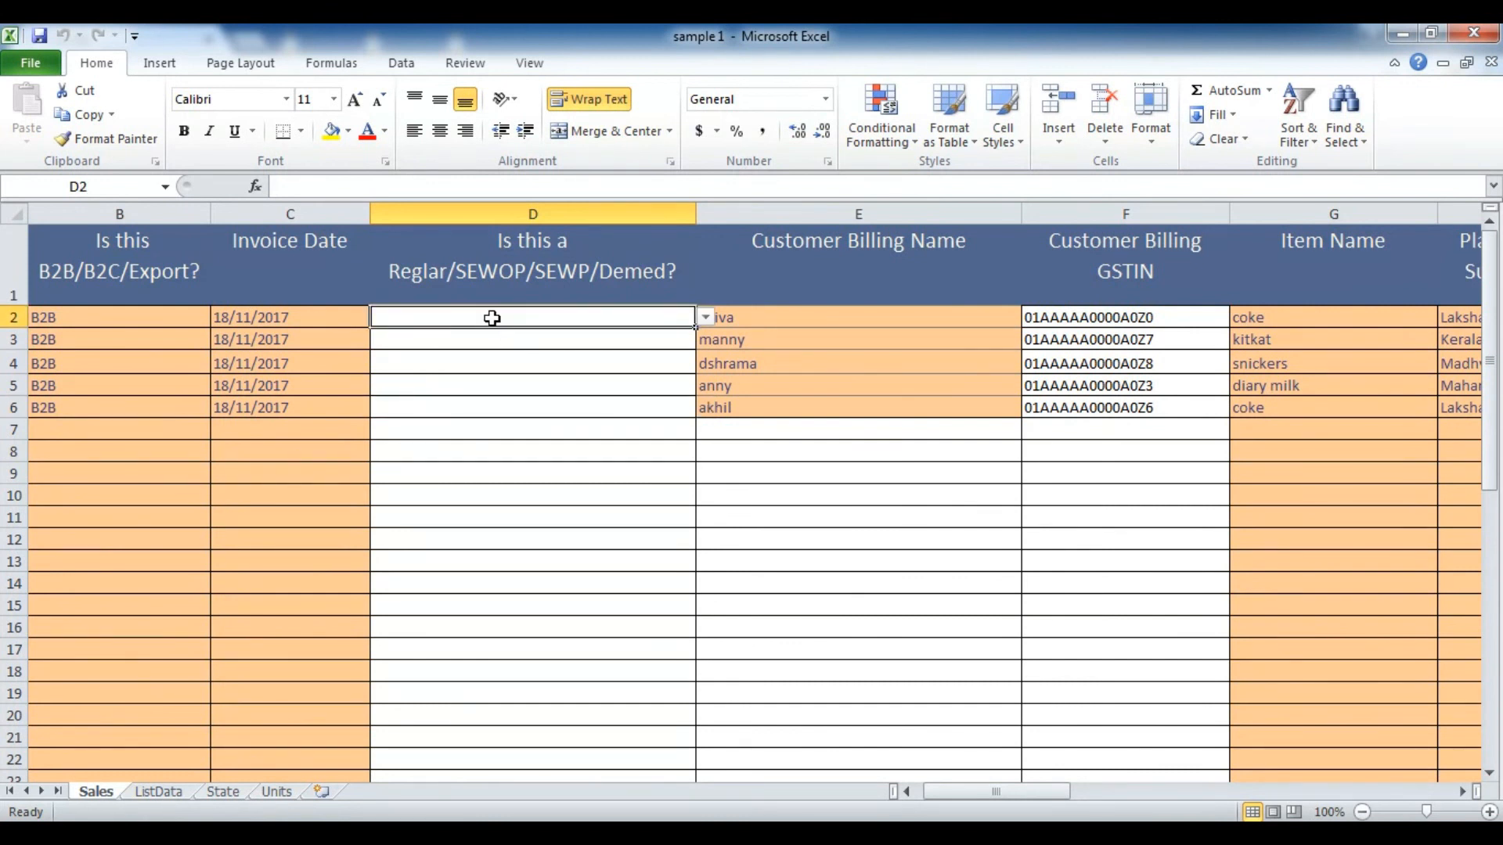
click(708, 319)
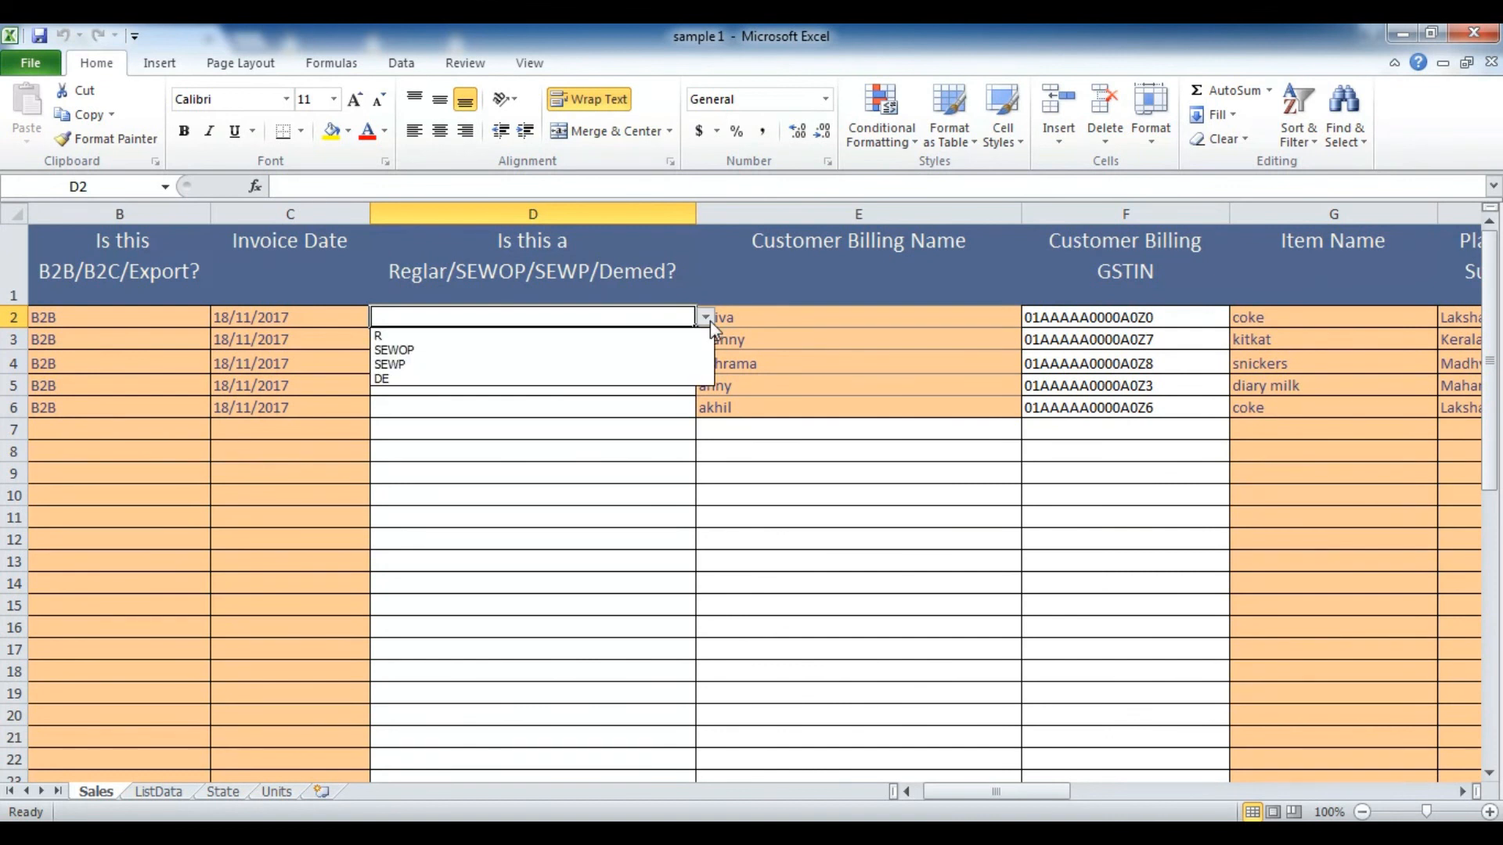
click(614, 340)
click(650, 343)
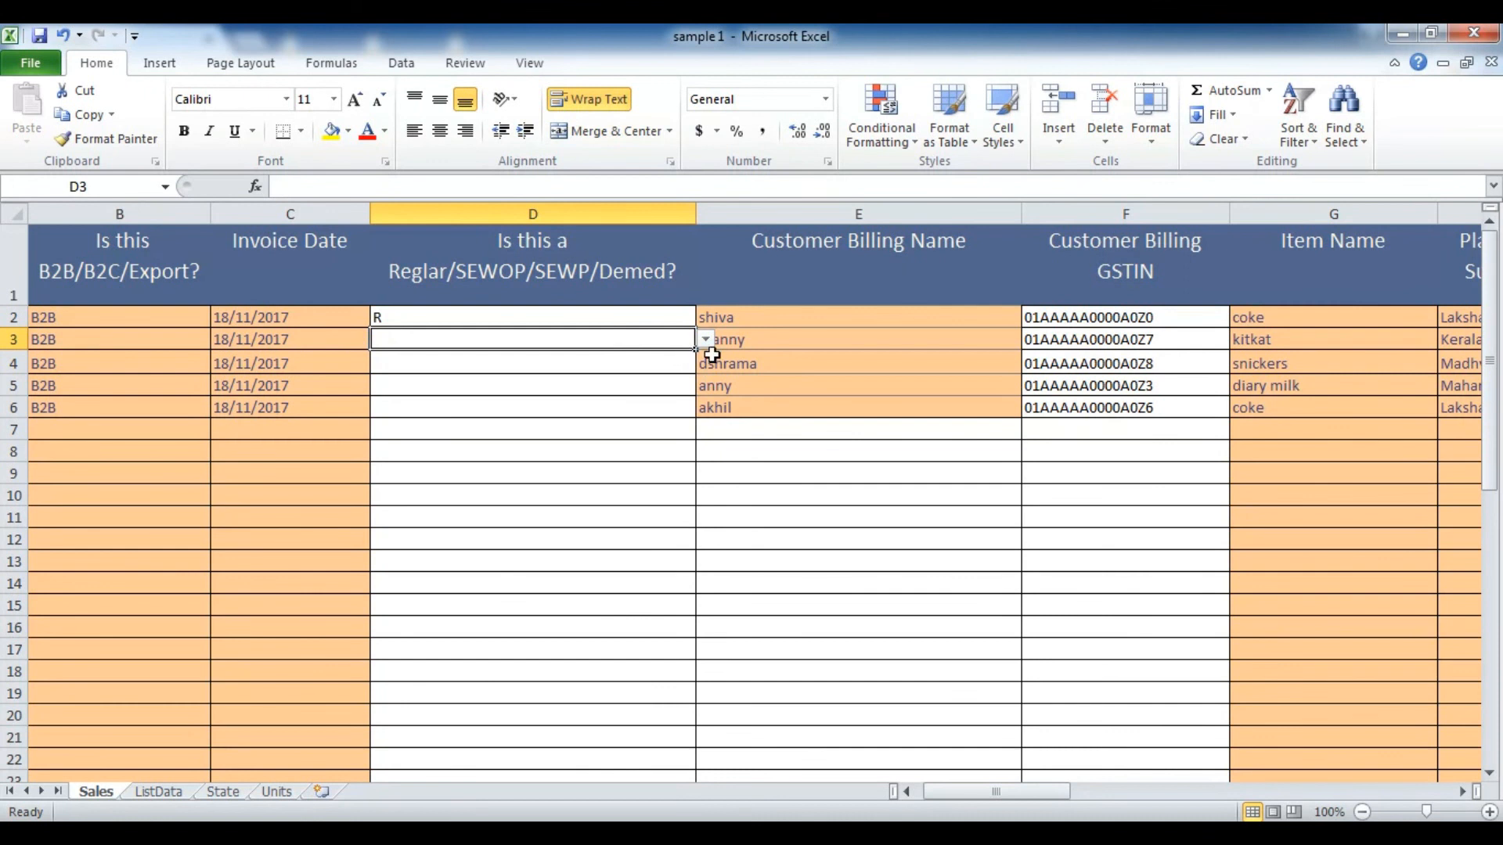
click(706, 341)
click(675, 358)
click(638, 366)
click(706, 363)
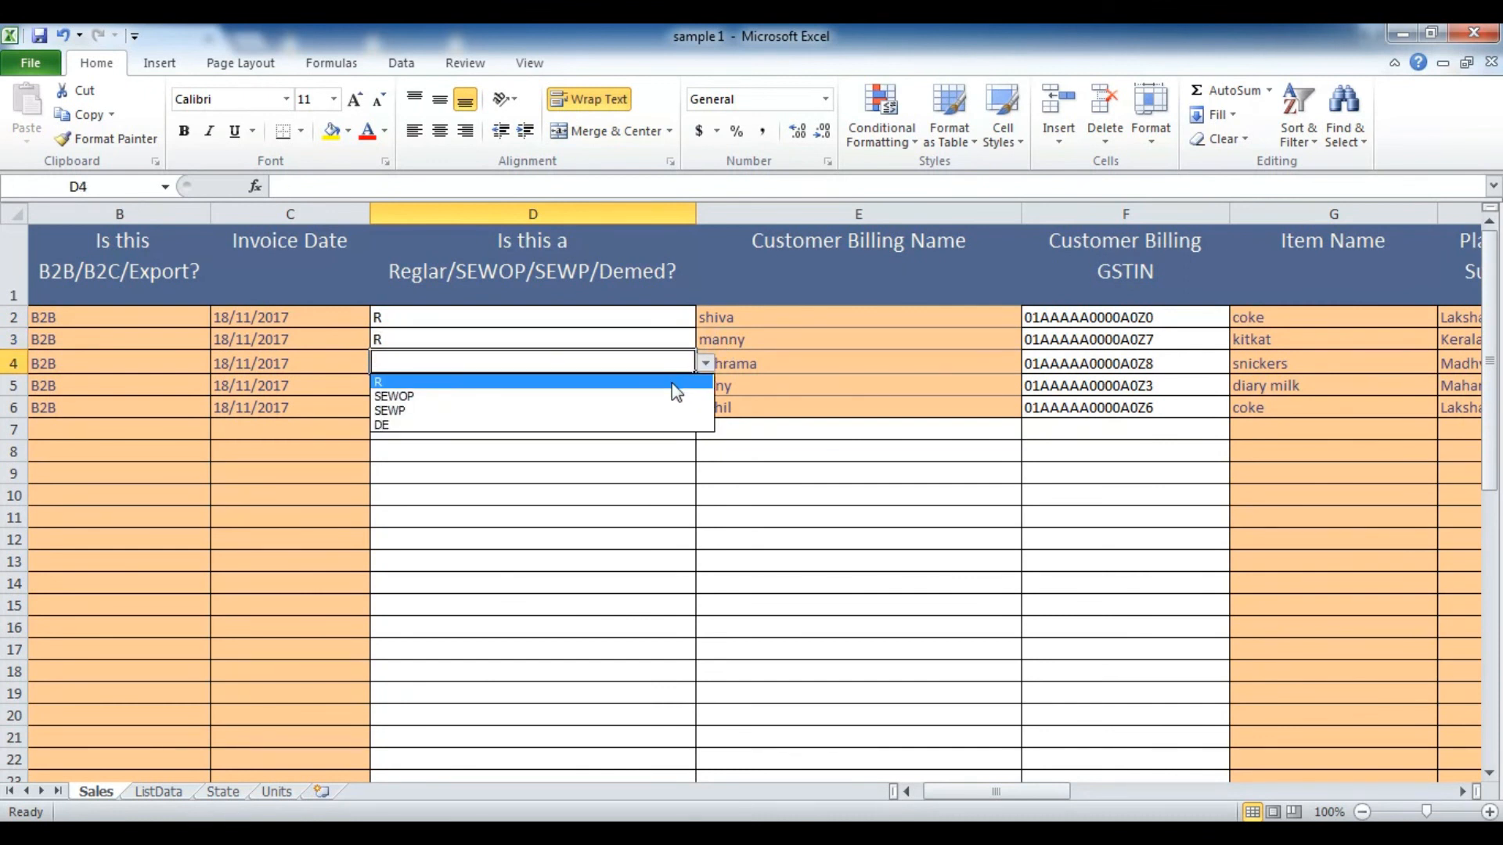
click(672, 383)
click(638, 388)
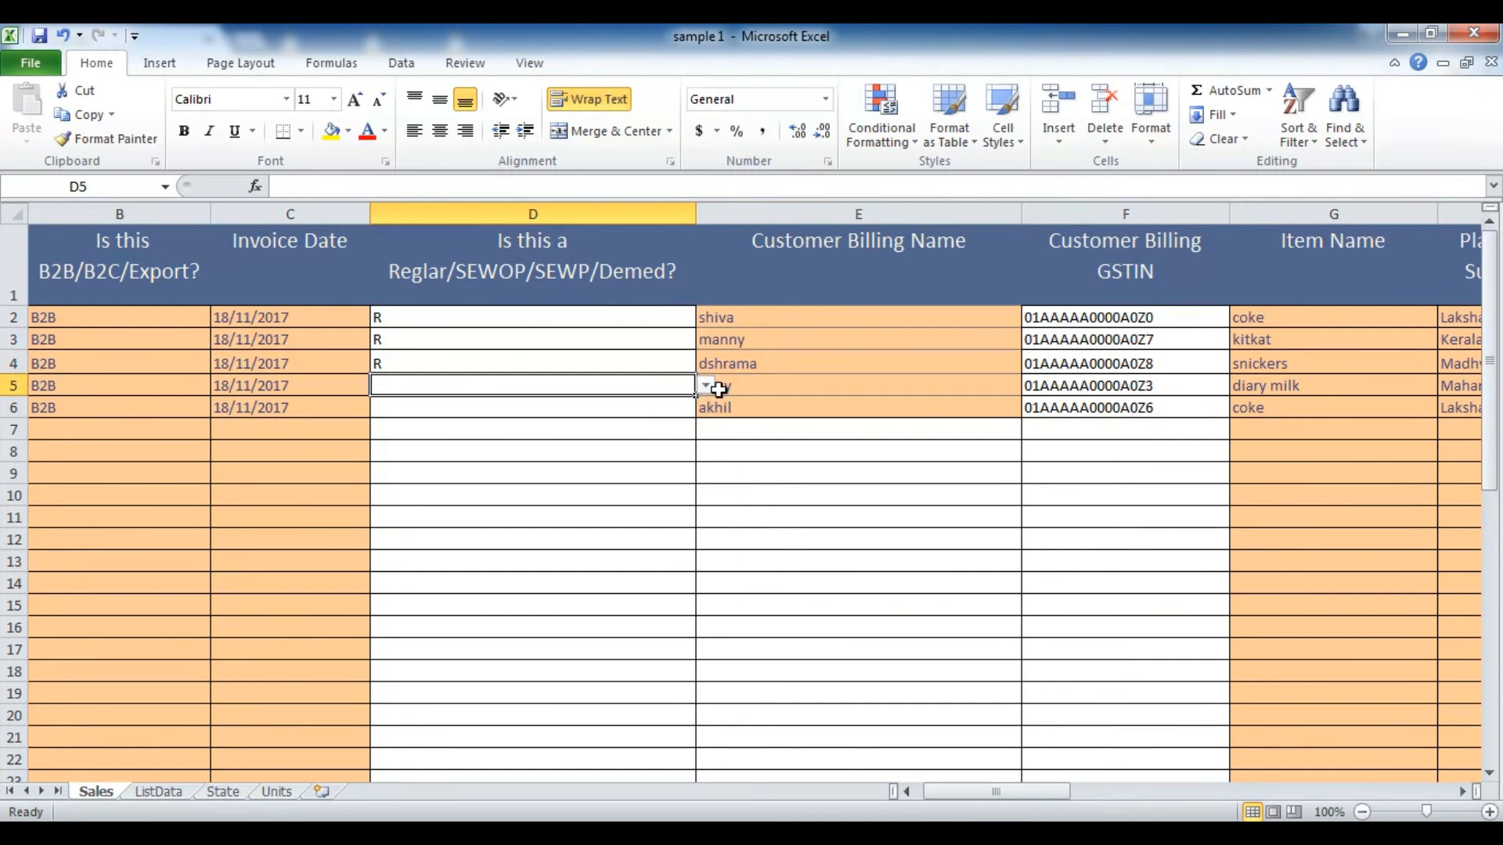
click(706, 386)
click(689, 406)
click(638, 411)
click(706, 408)
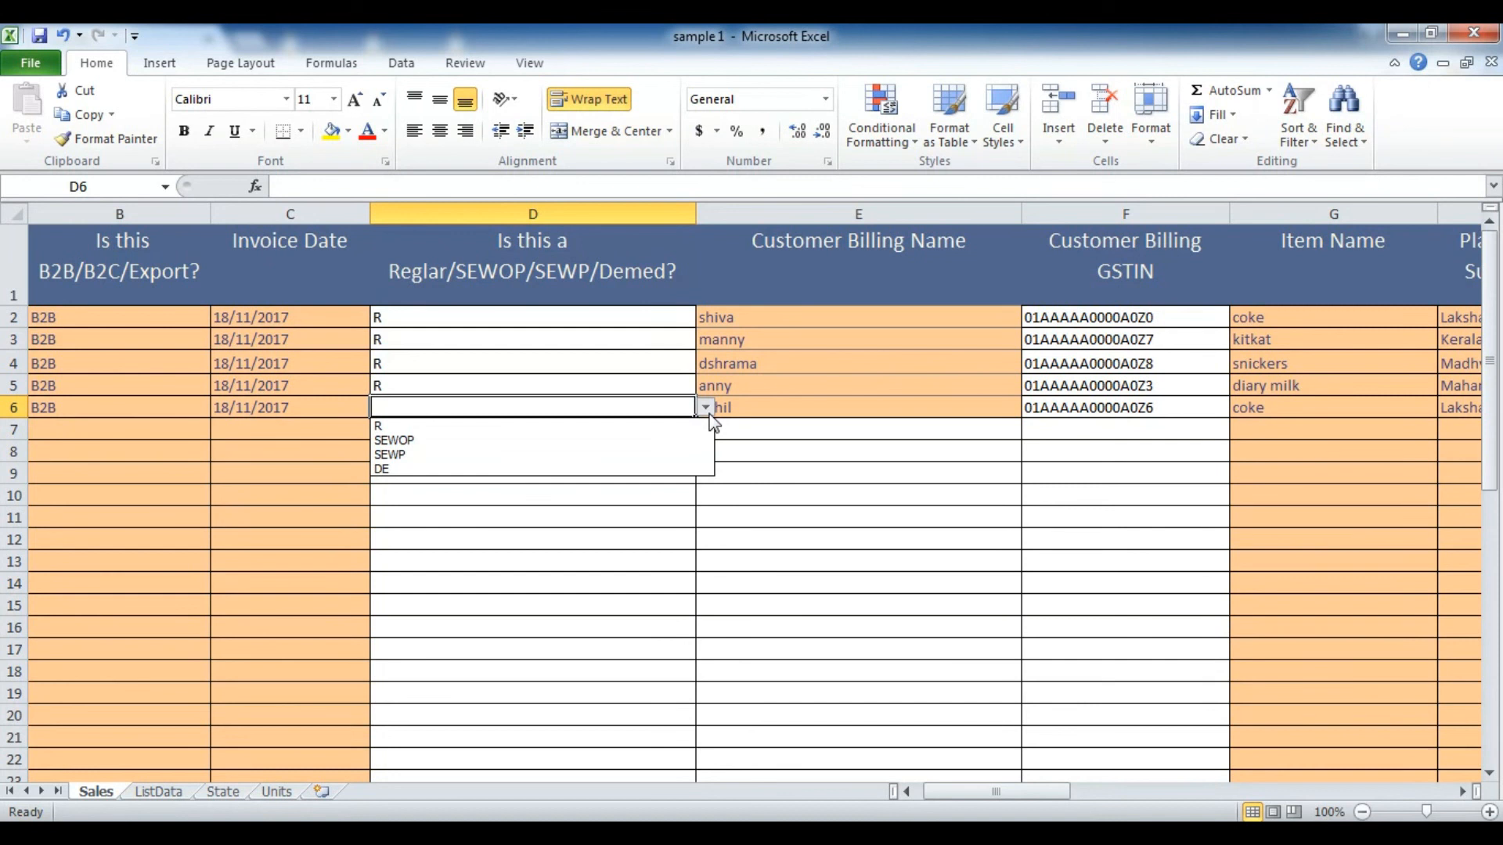
click(692, 429)
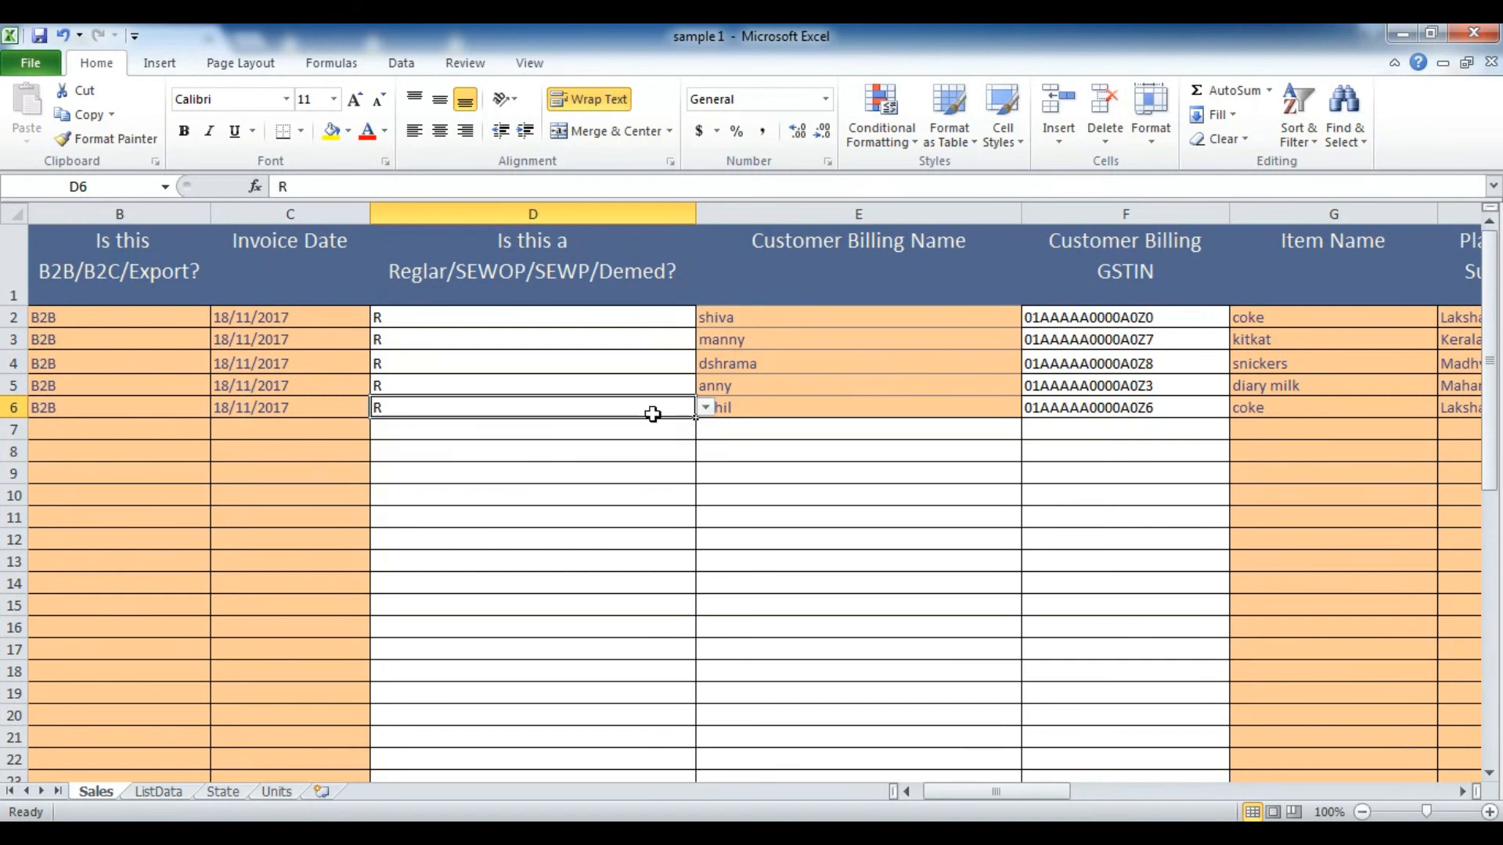
Save and close the sample 1 workbook, and close the Import Report back in ConiferLabs GST.
click(20, 70)
click(68, 108)
click(1465, 35)
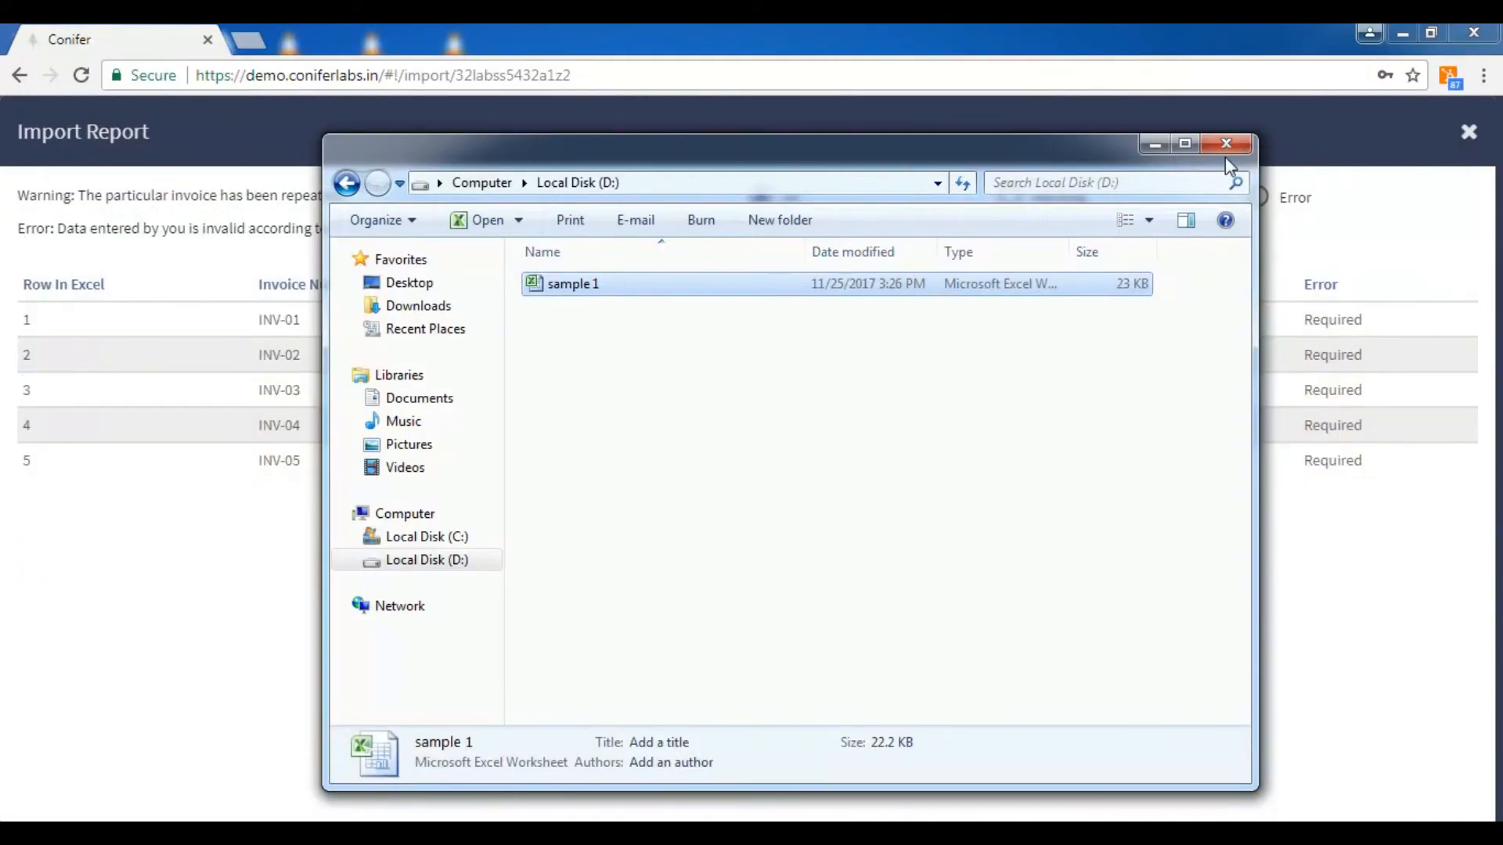
click(1155, 144)
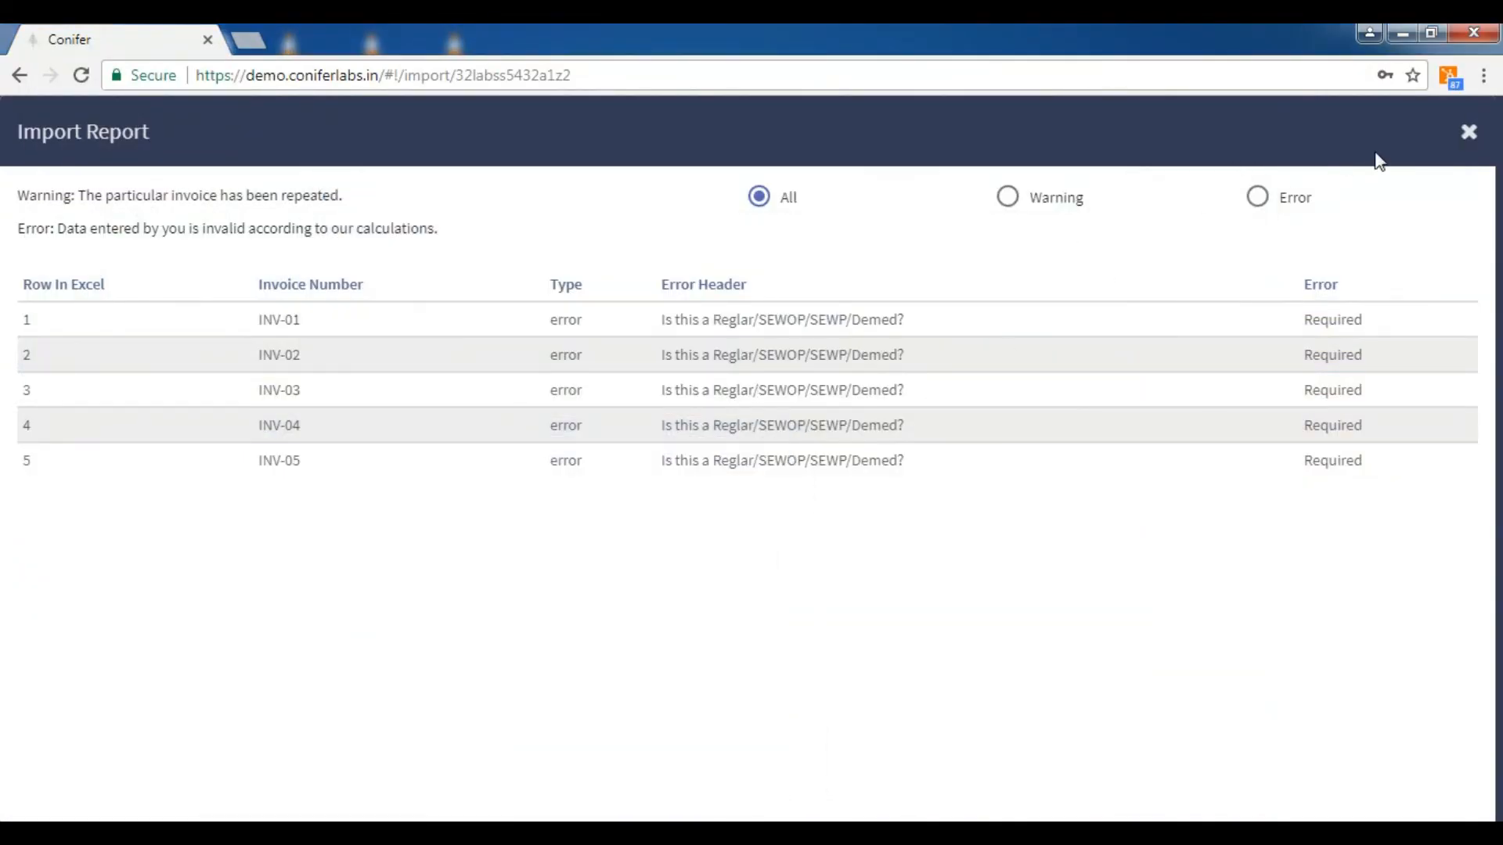
click(1470, 133)
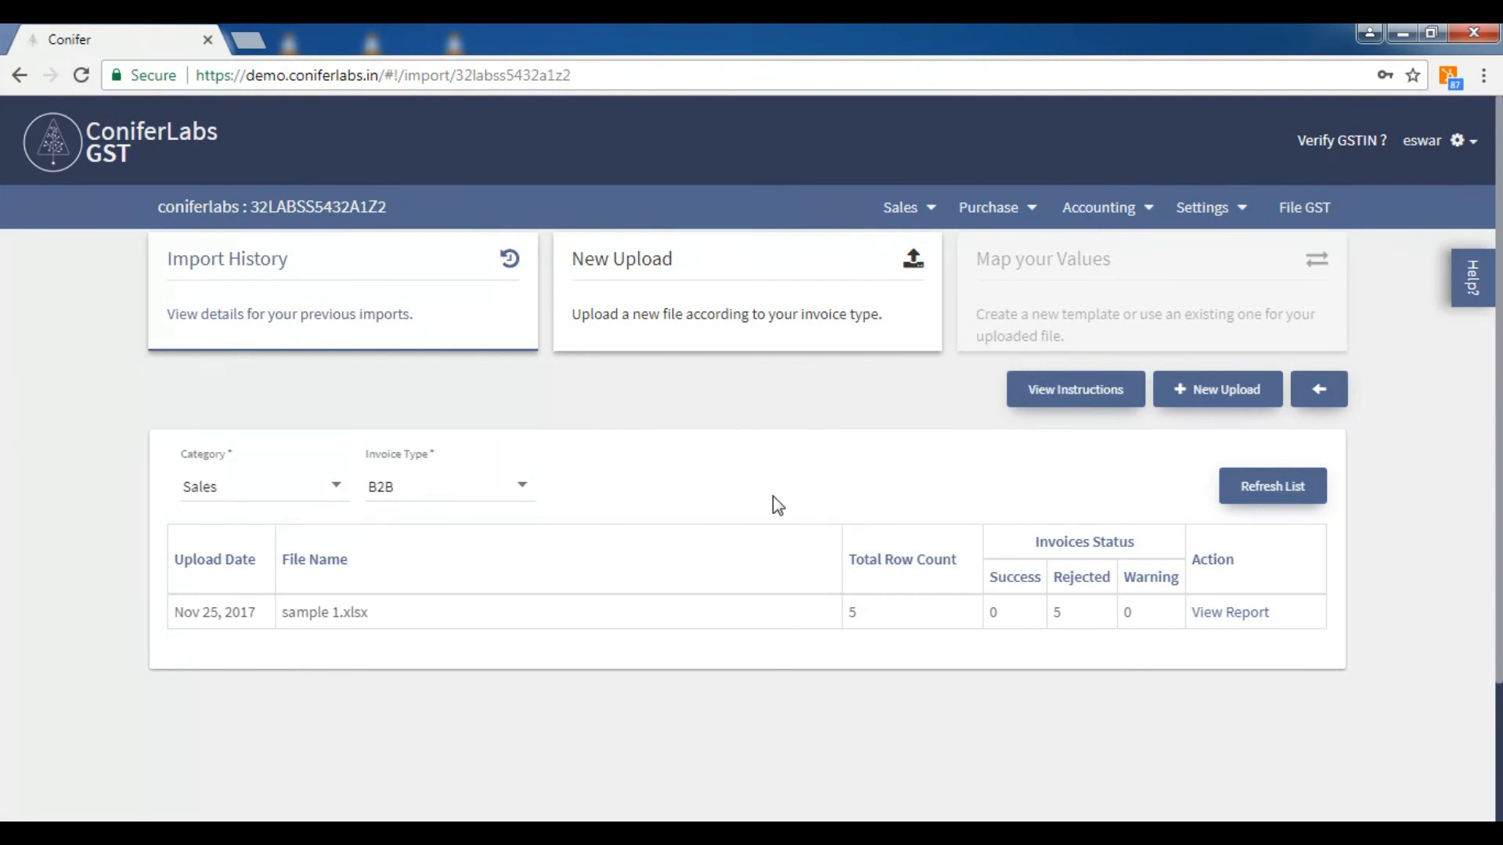
Start a new upload with invoice type Sales and category B2B, and upload the sample 1 file from Local Disk (D:).
click(1211, 395)
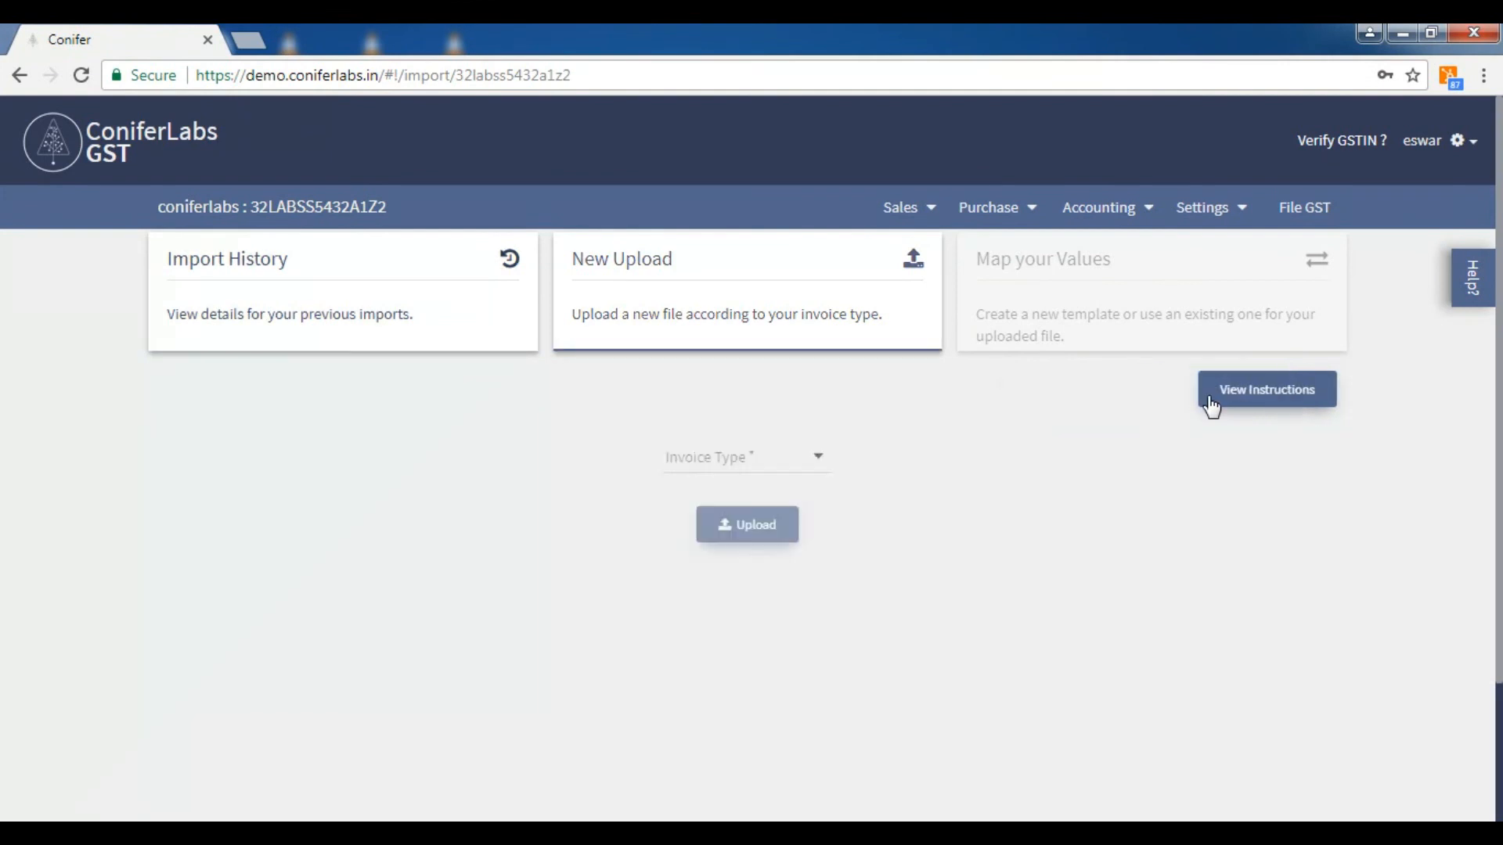
click(803, 460)
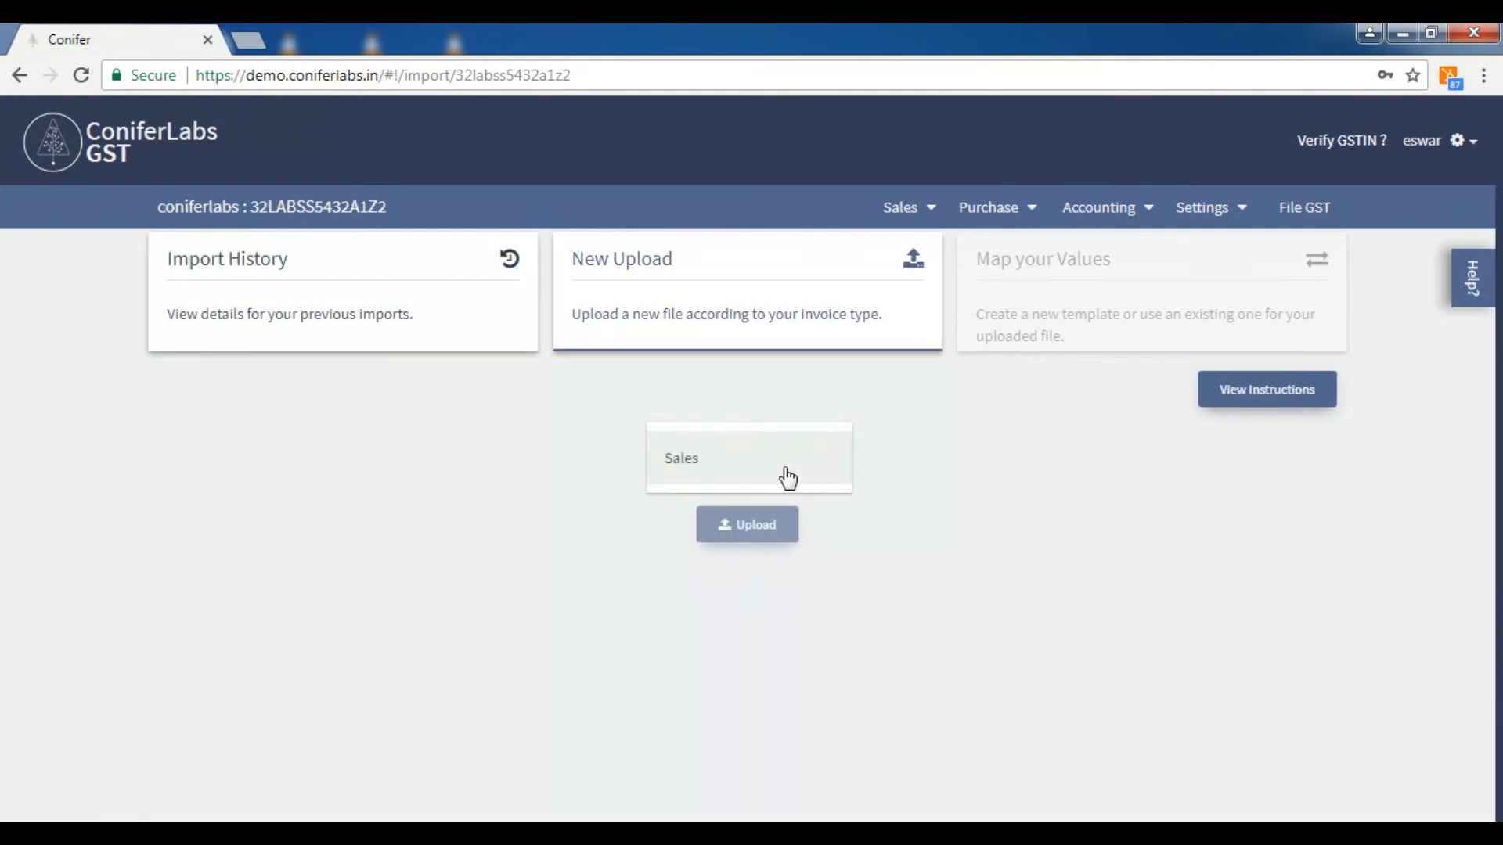
click(785, 475)
click(776, 549)
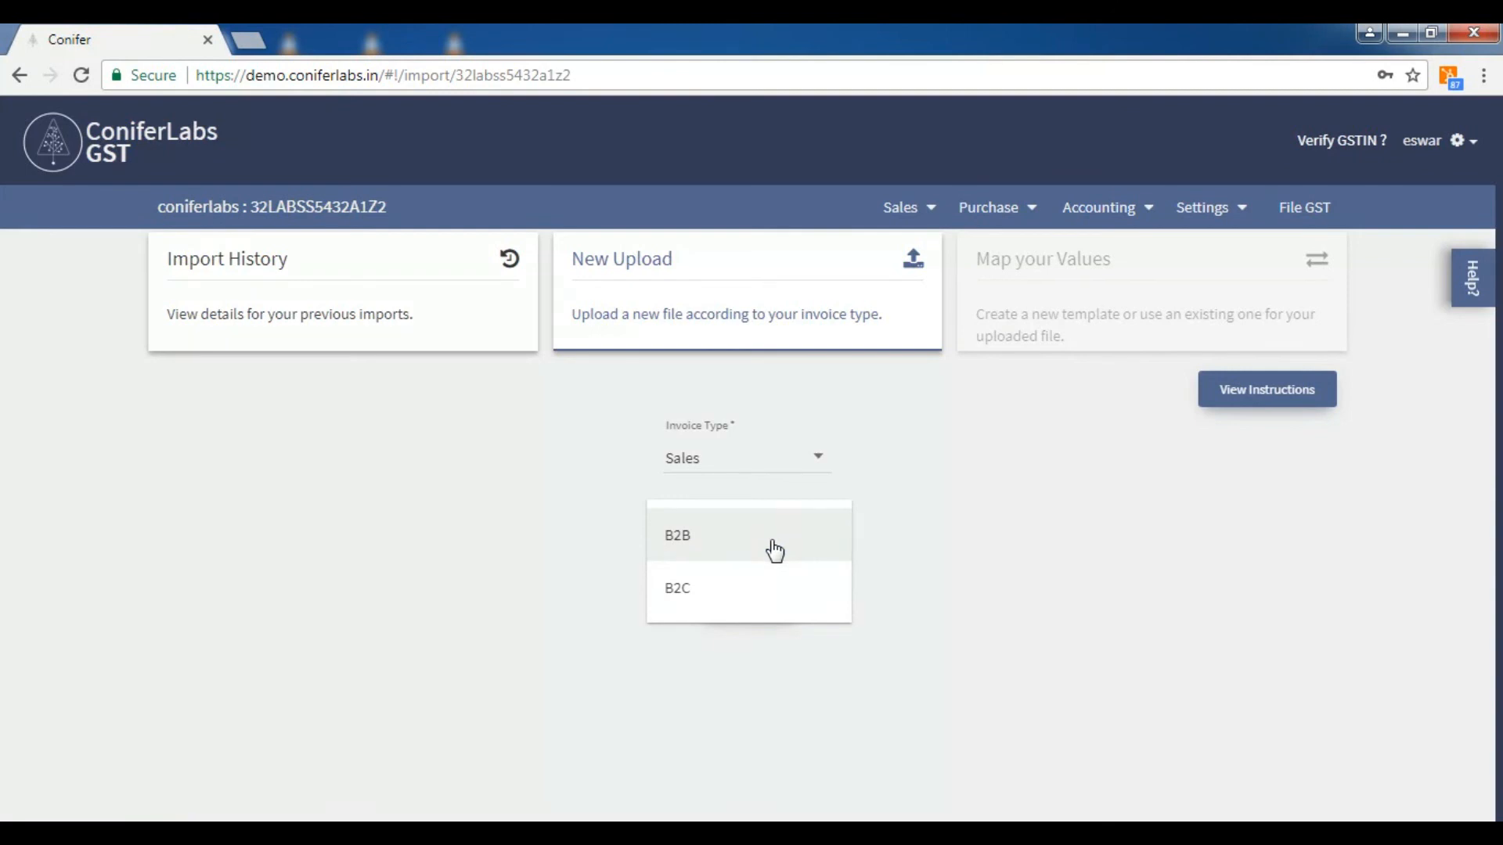
click(775, 548)
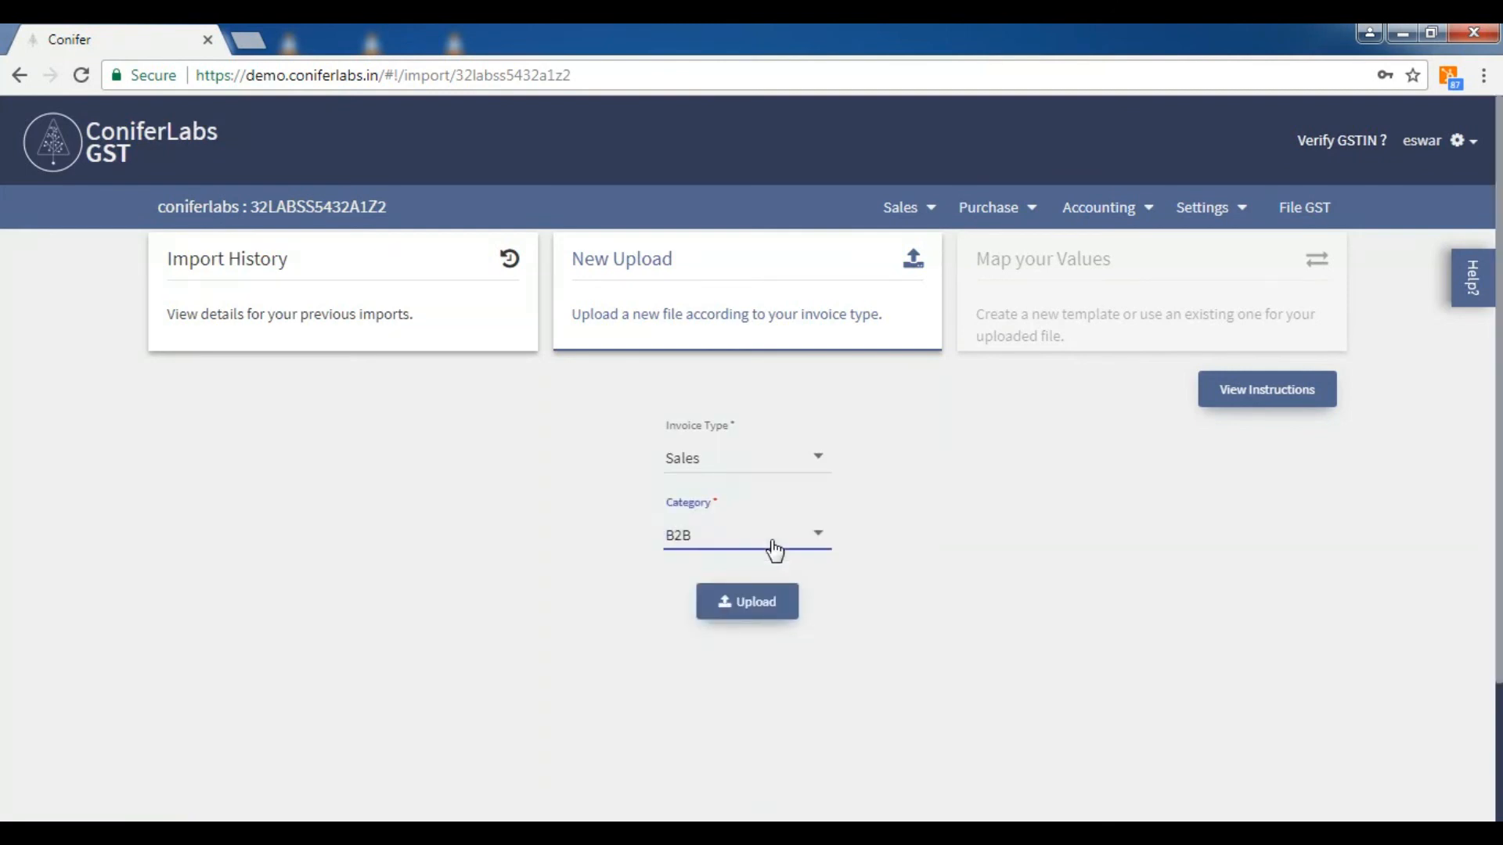
click(760, 603)
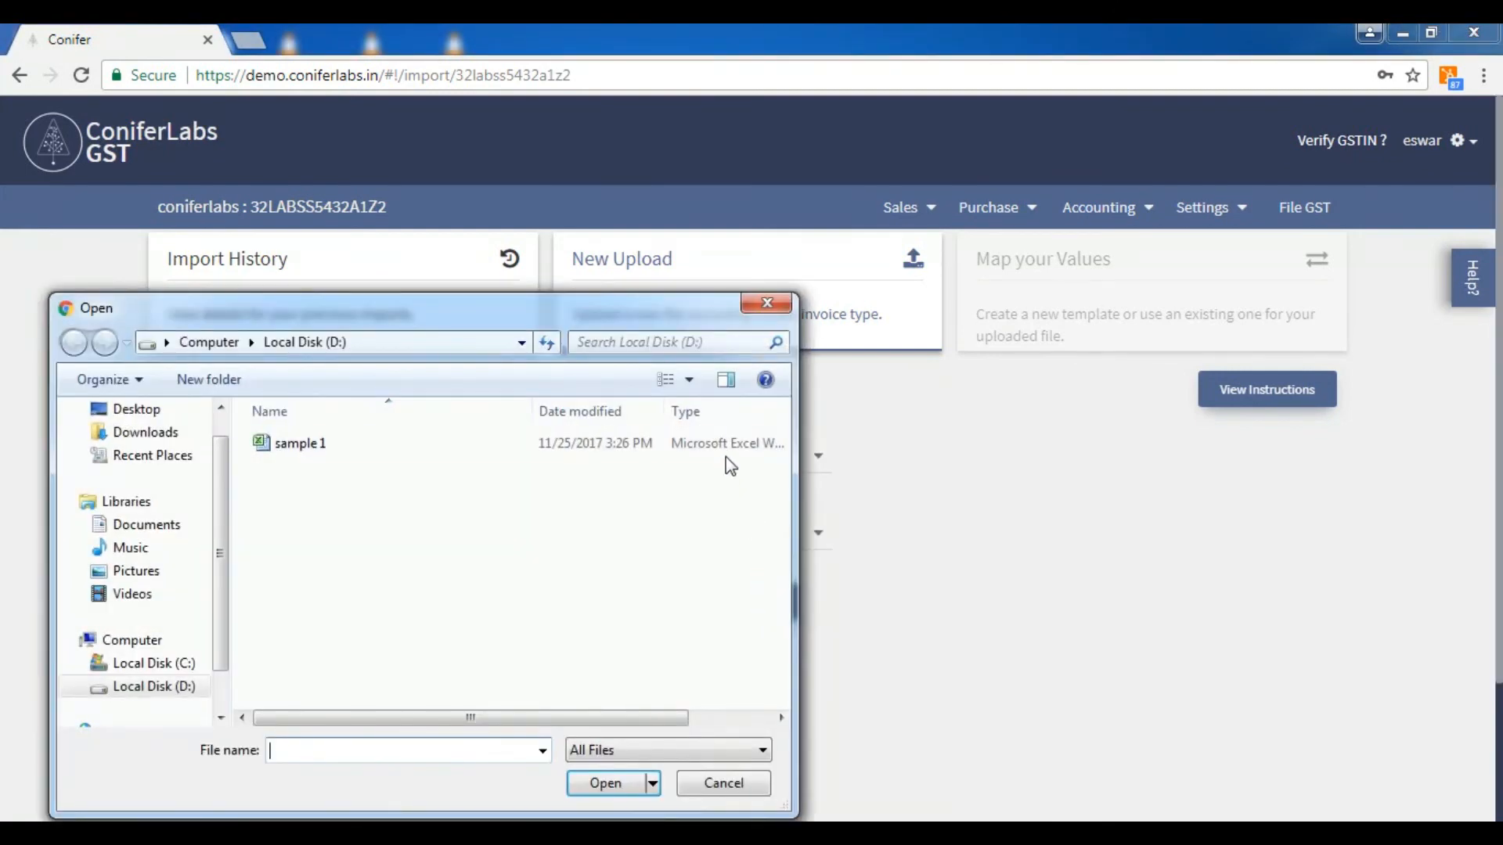
click(729, 445)
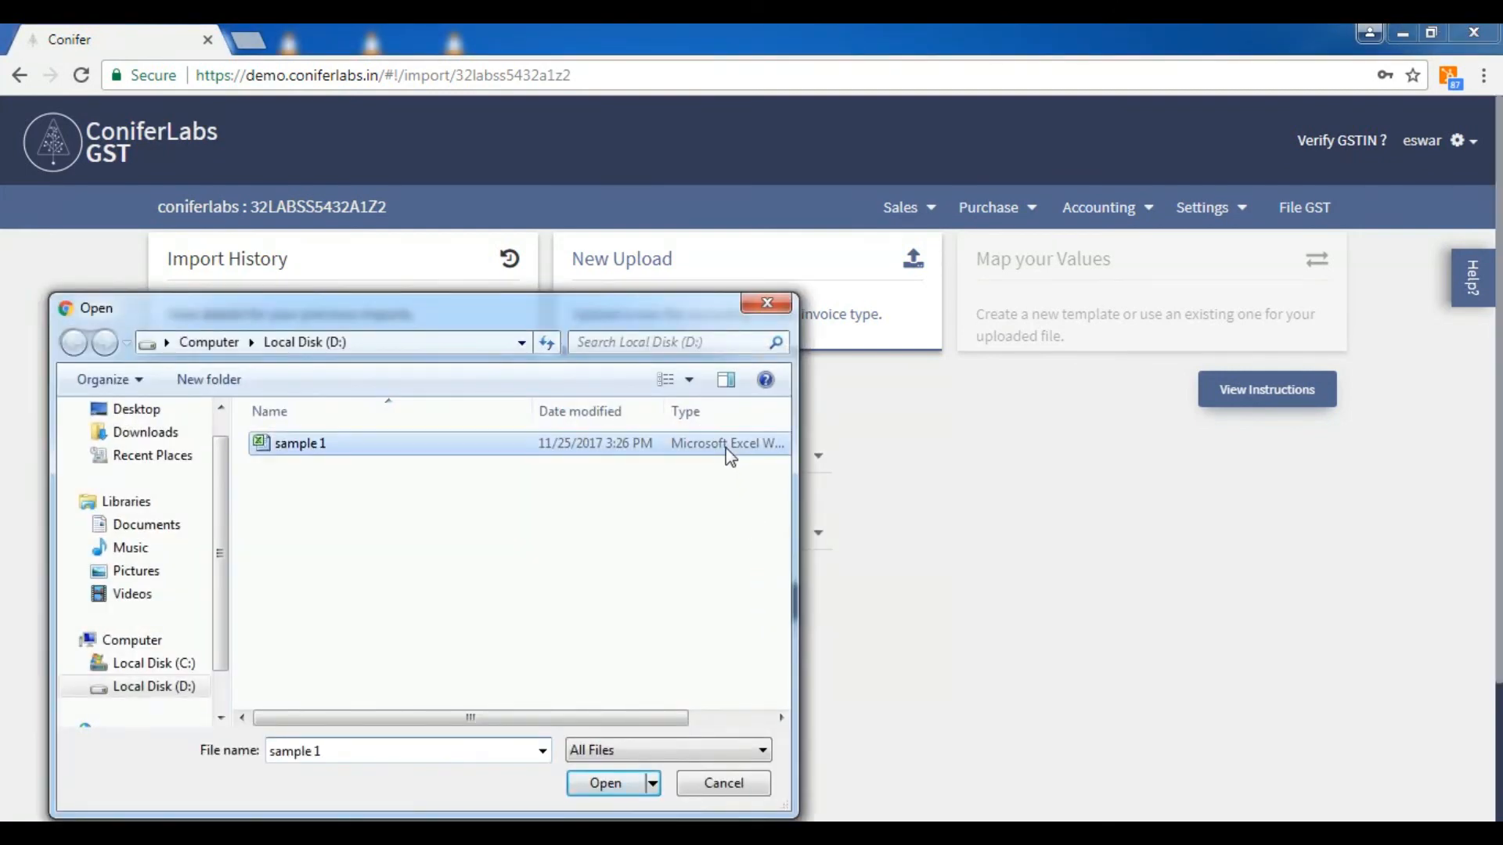
click(613, 784)
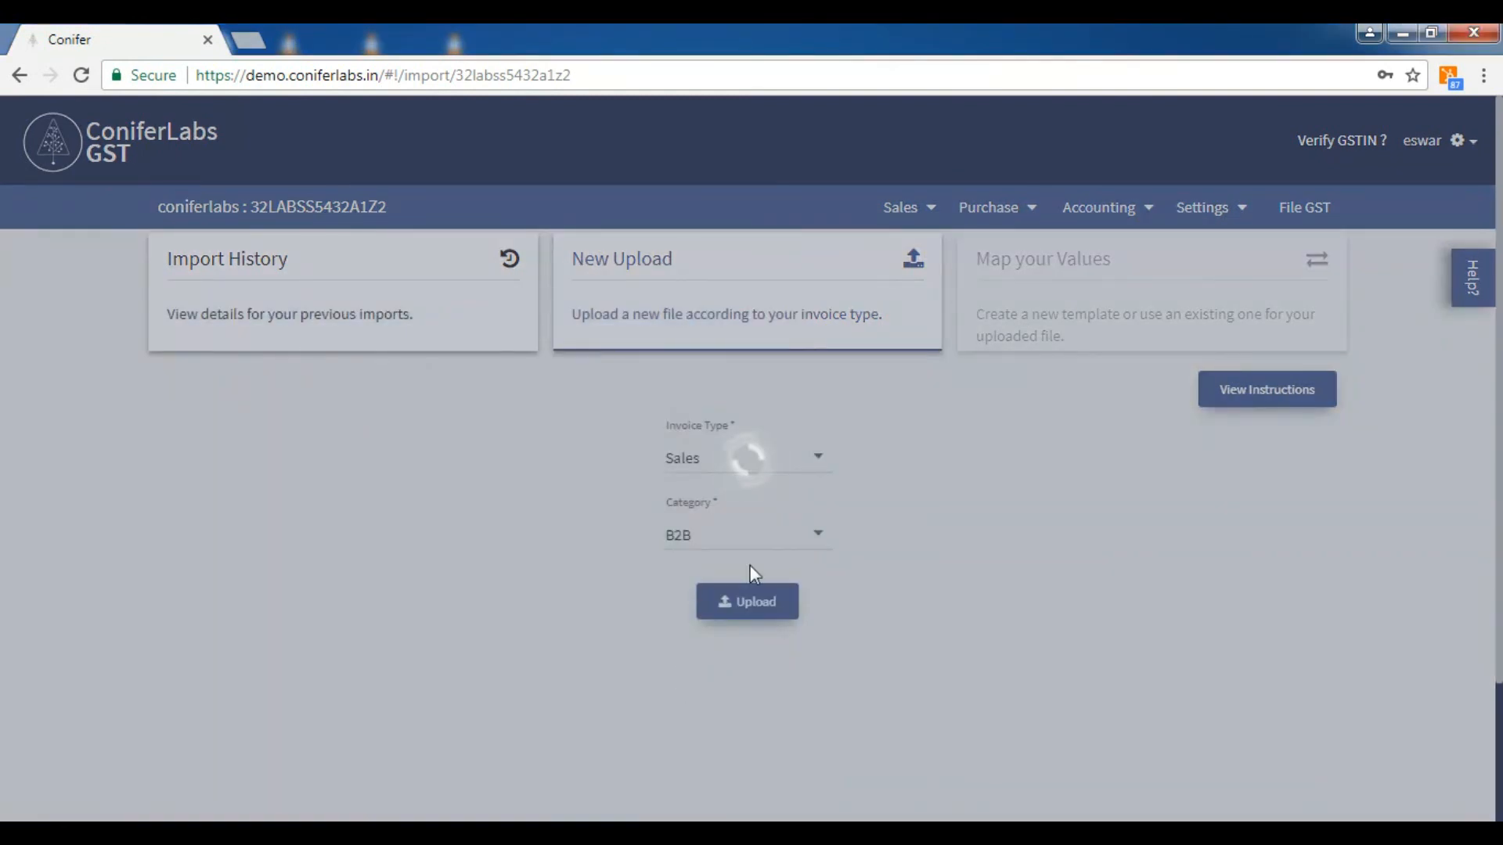
Select the SAMPLE 1 template and view which Excel fields it maps to the application's fields.
scroll(804, 573, down, 1)
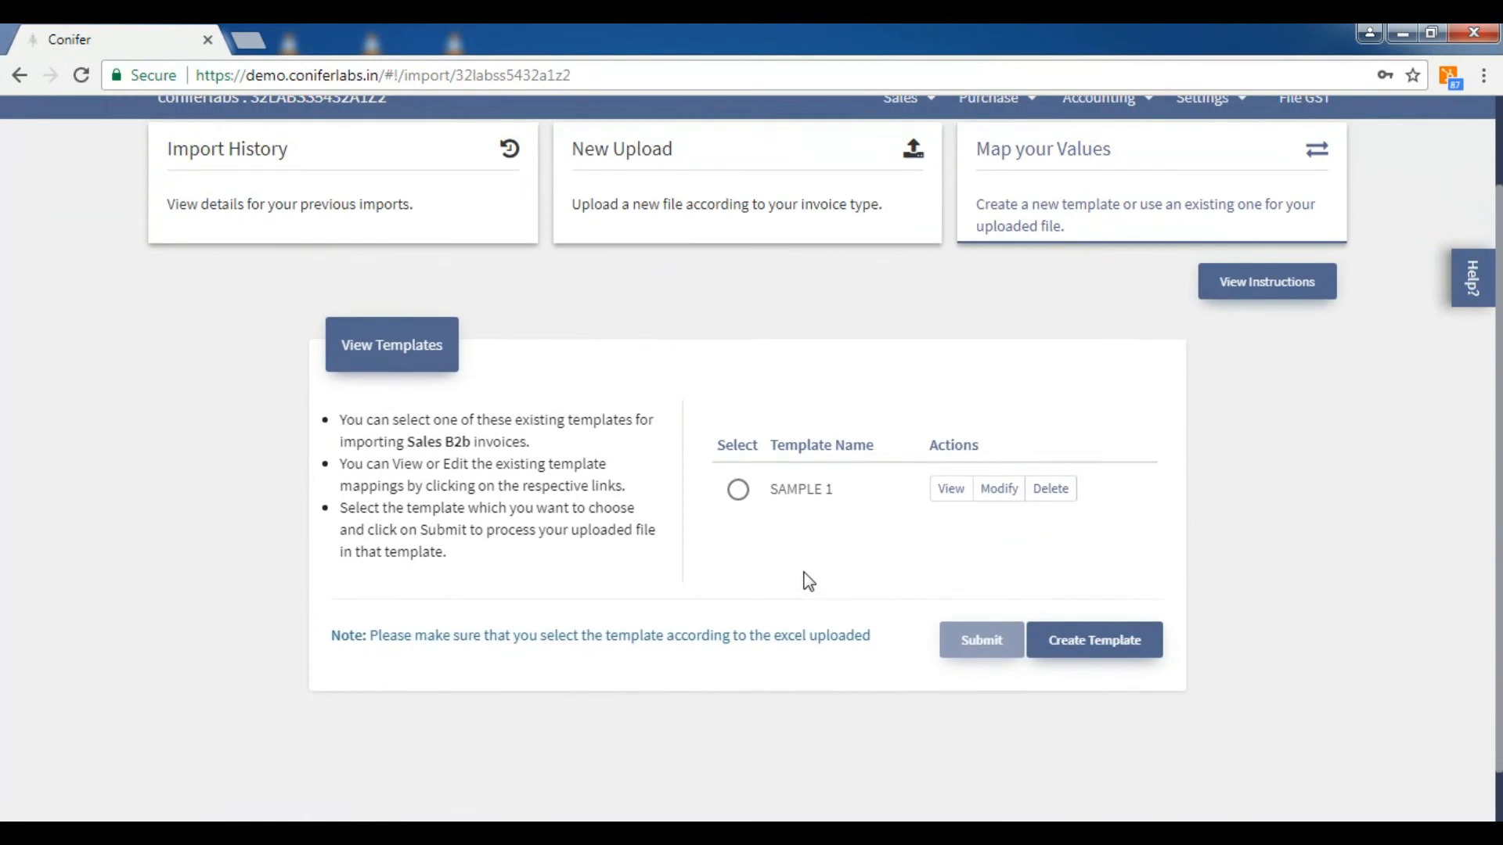
click(739, 490)
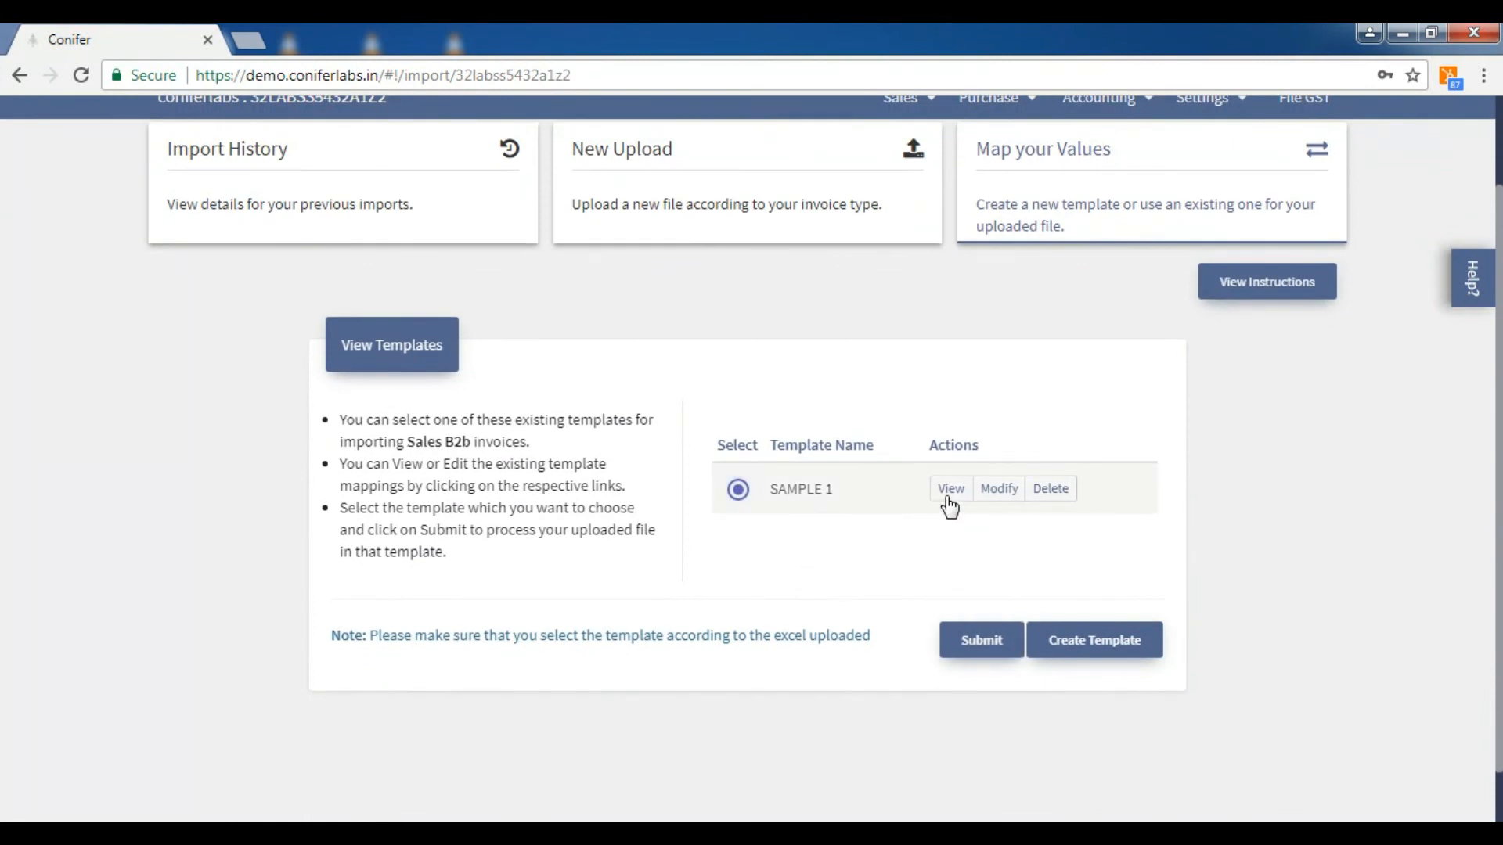
click(945, 497)
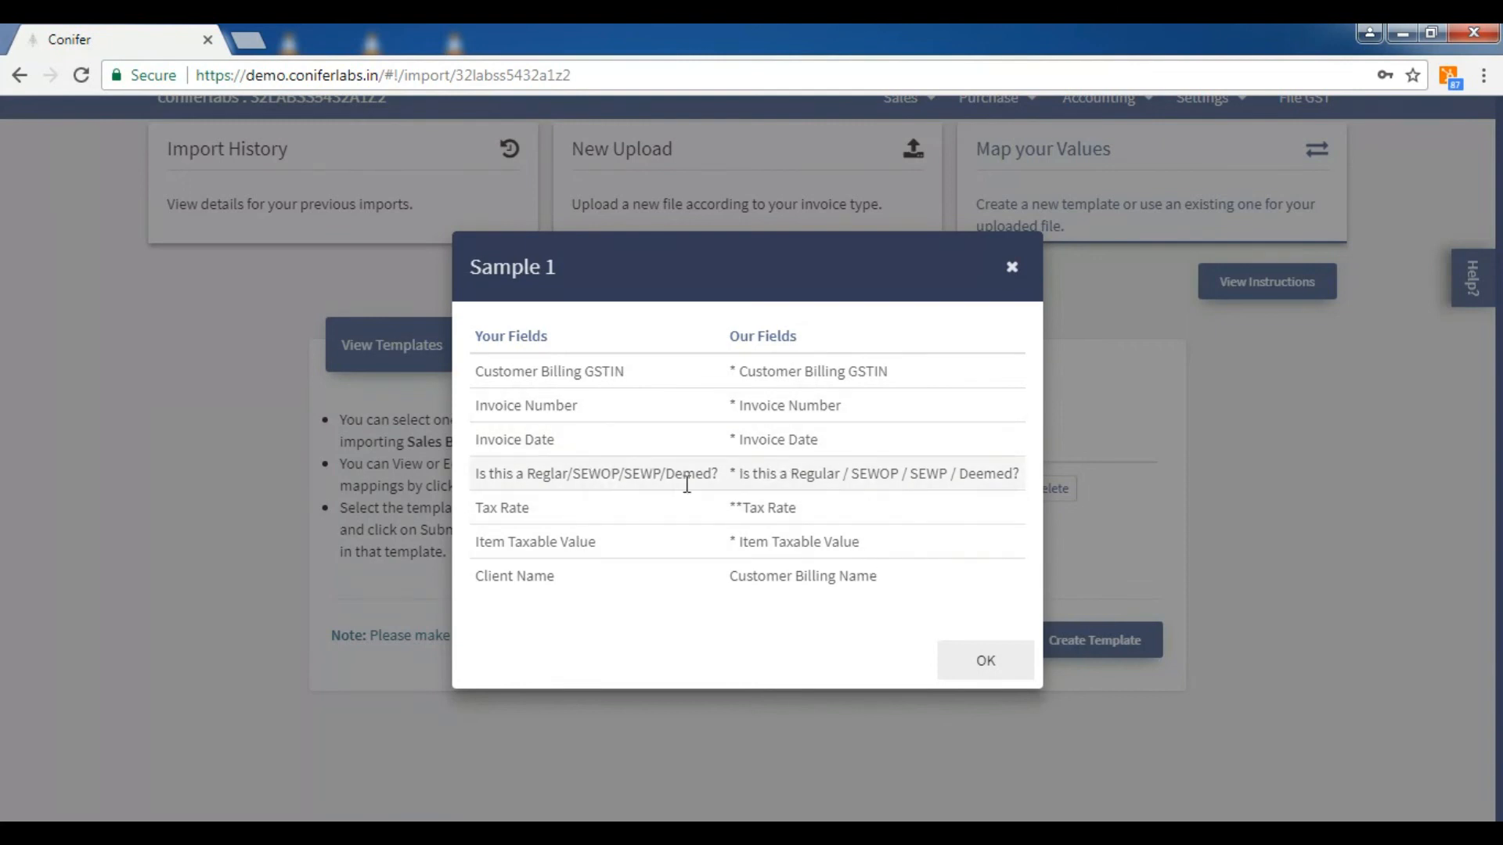
click(999, 672)
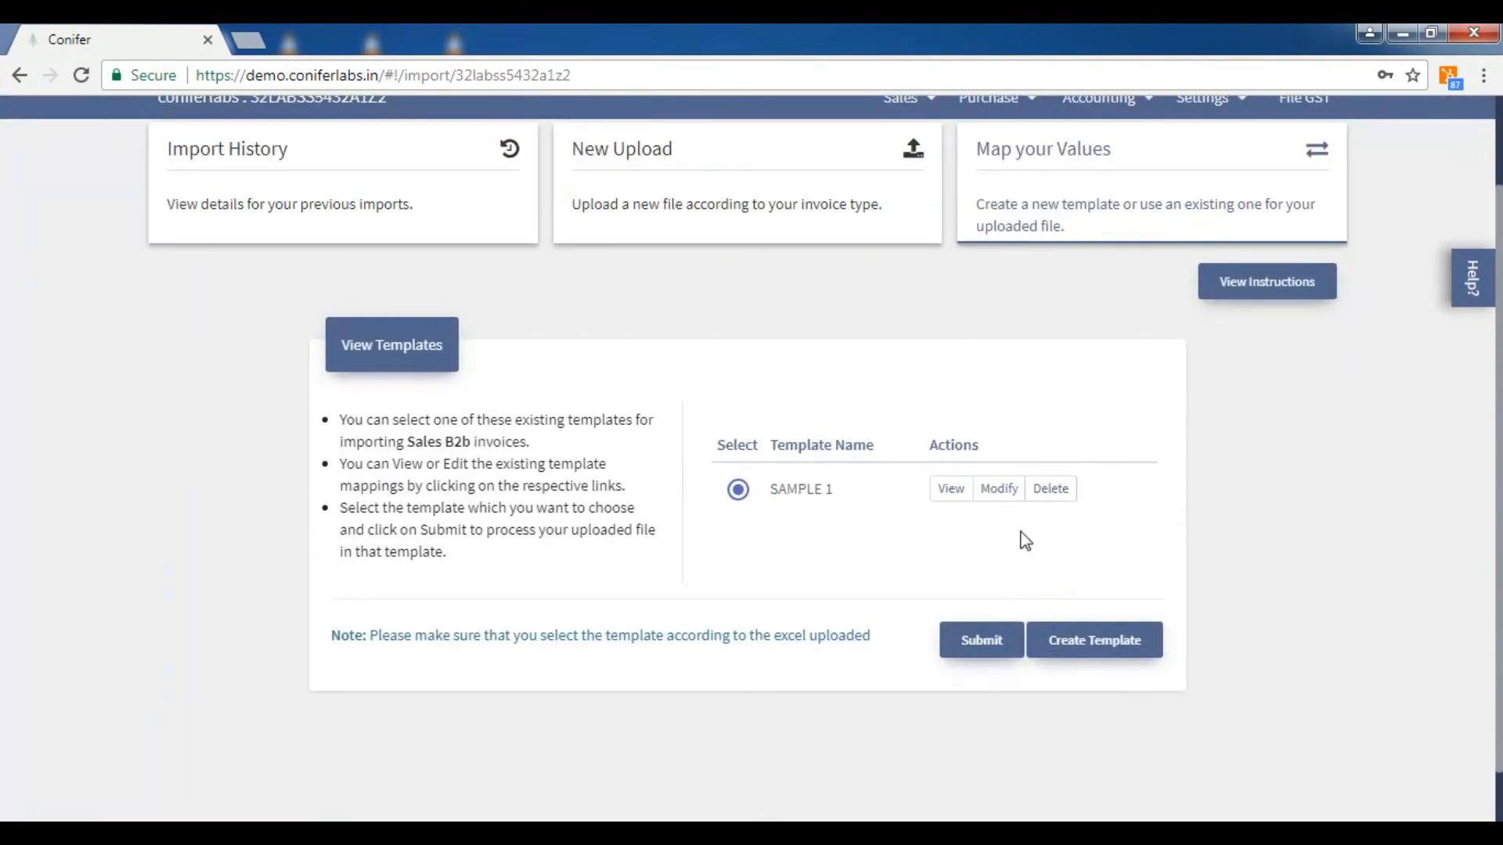
Open the SAMPLE 1 template for modification and review its header mappings down to Client Name.
click(1001, 491)
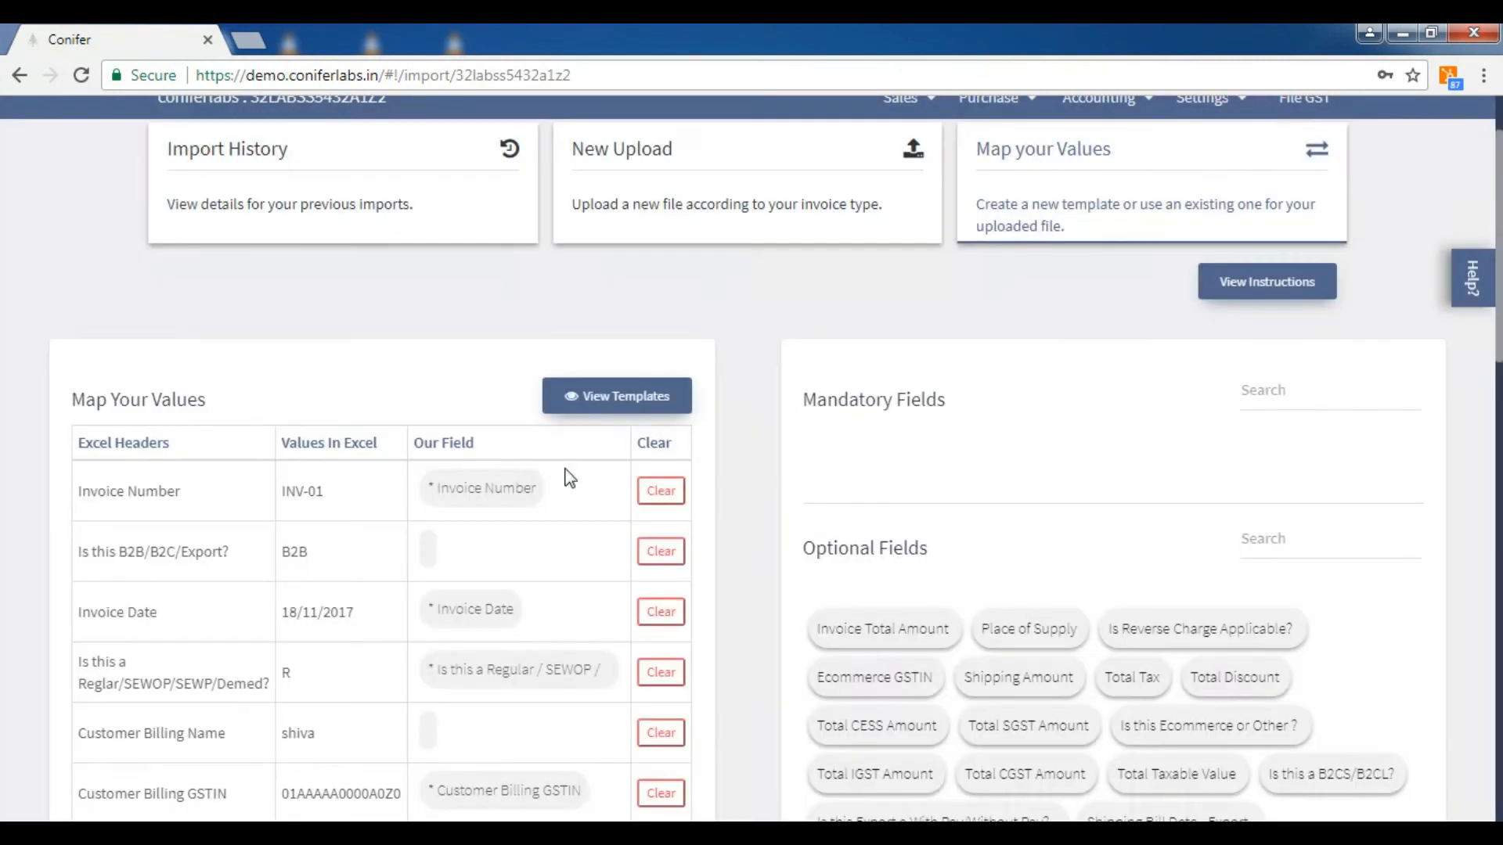
scroll(455, 507, down, 4)
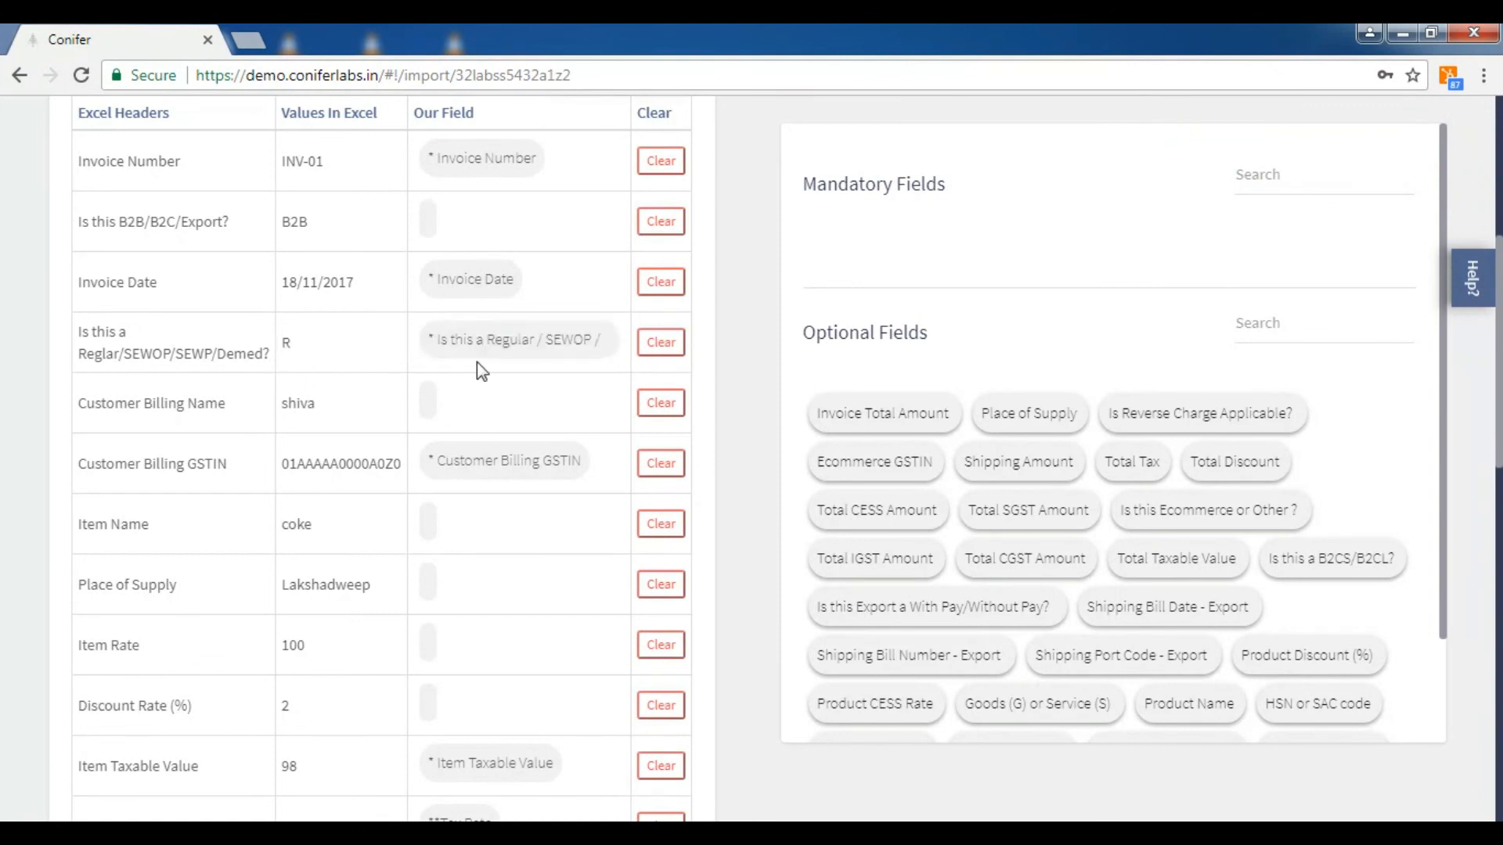
scroll(631, 386, down, 14)
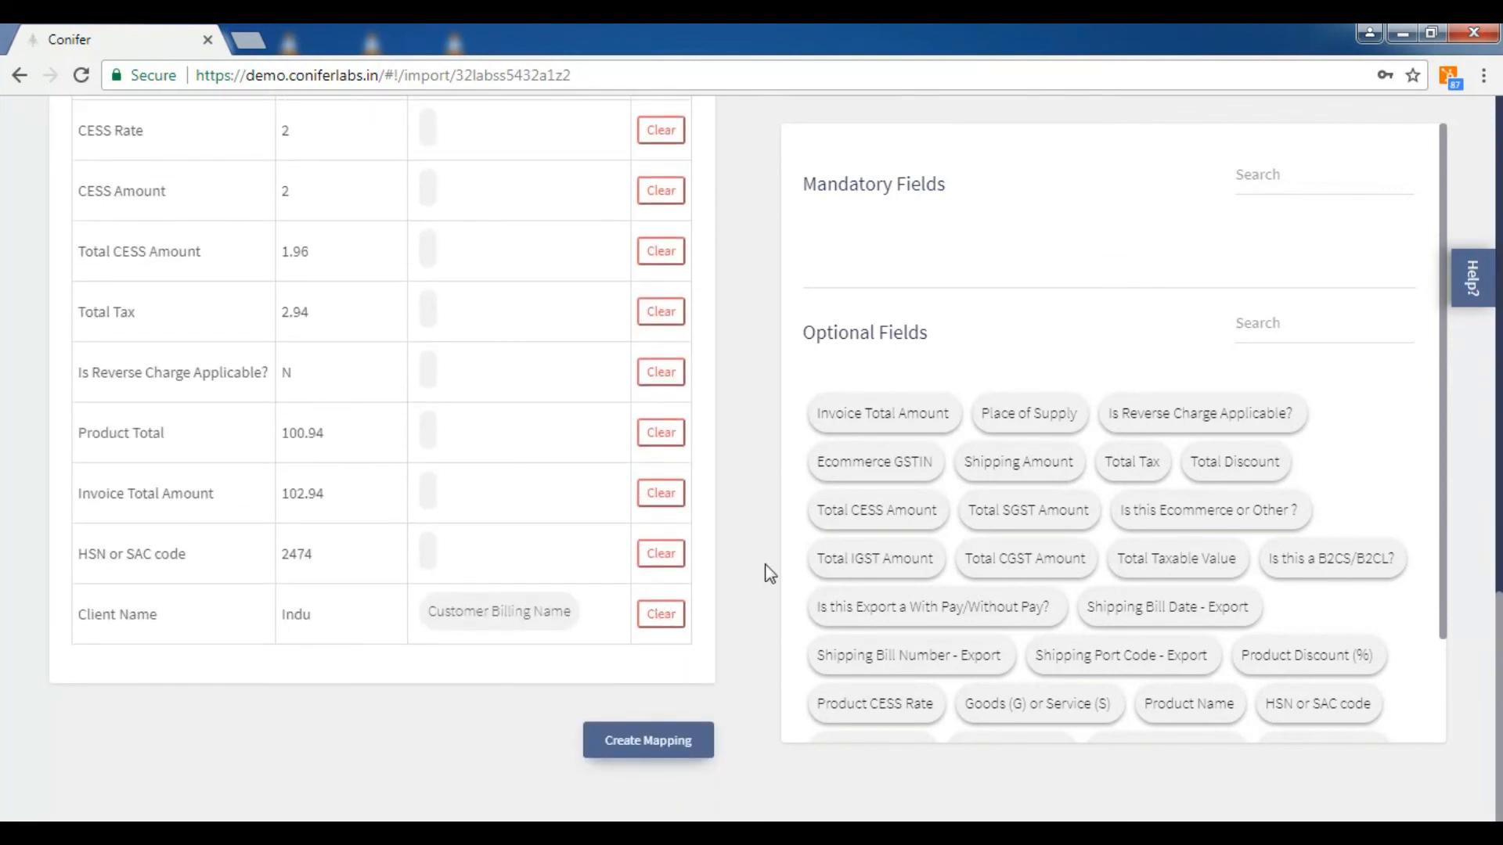
Submit the mapping with multiple products set to Yes, Empty Invoice Numbers, and the template saved under the name "sample 1".
click(650, 741)
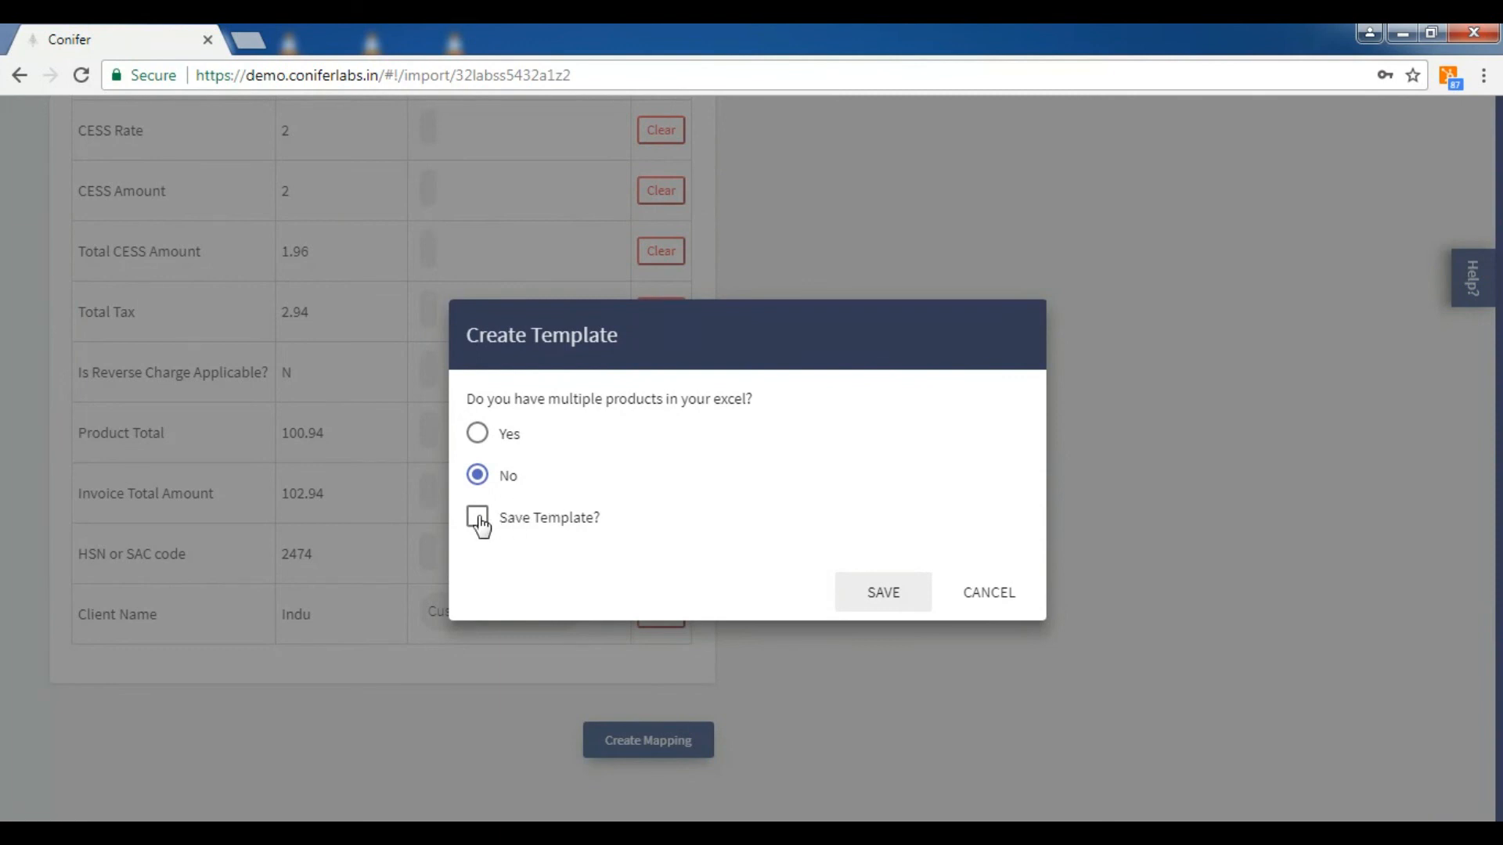
click(496, 525)
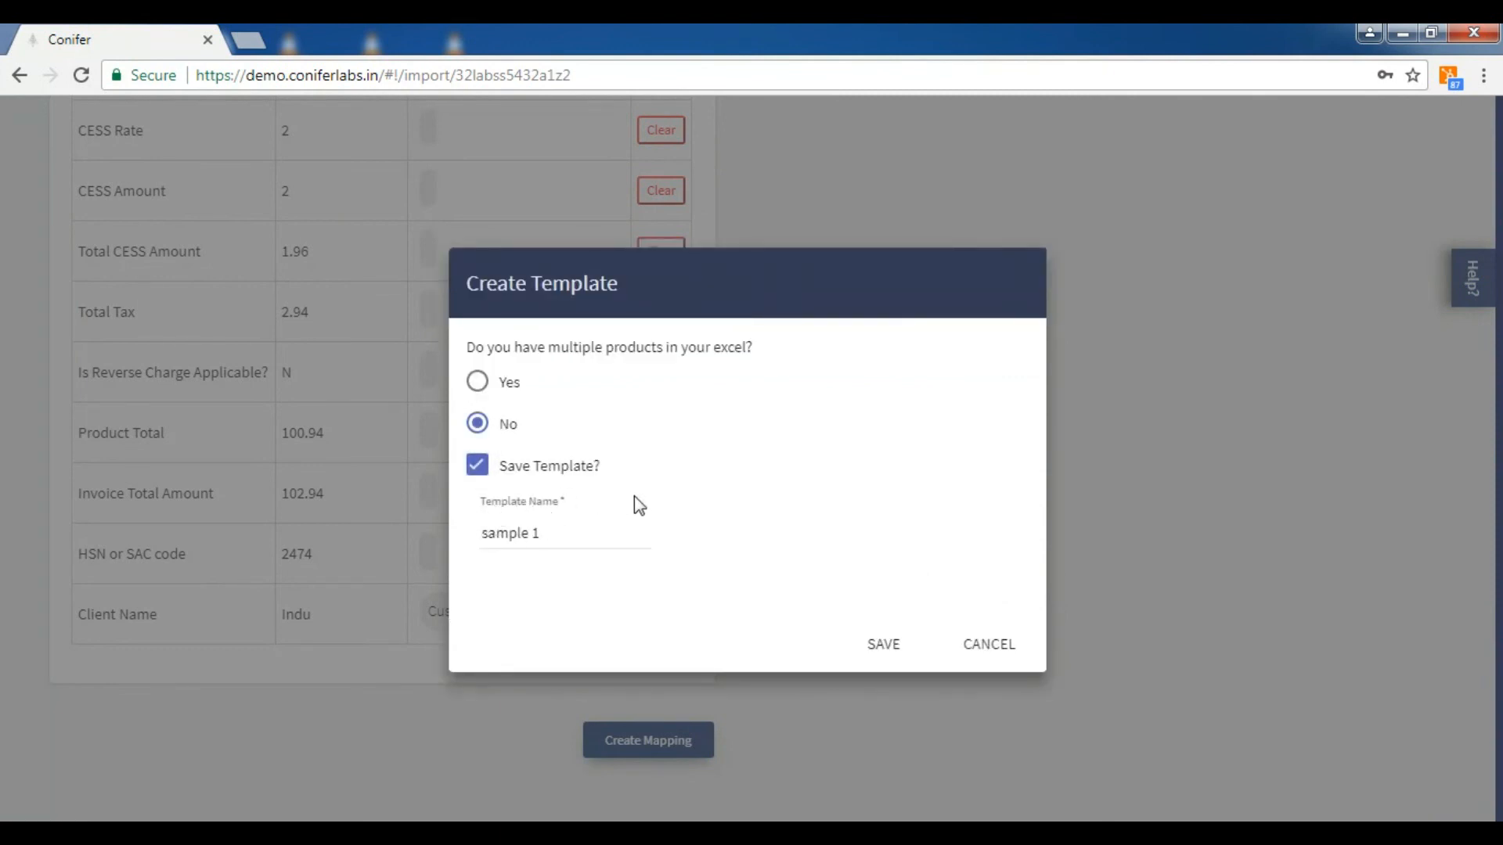
click(478, 382)
click(479, 485)
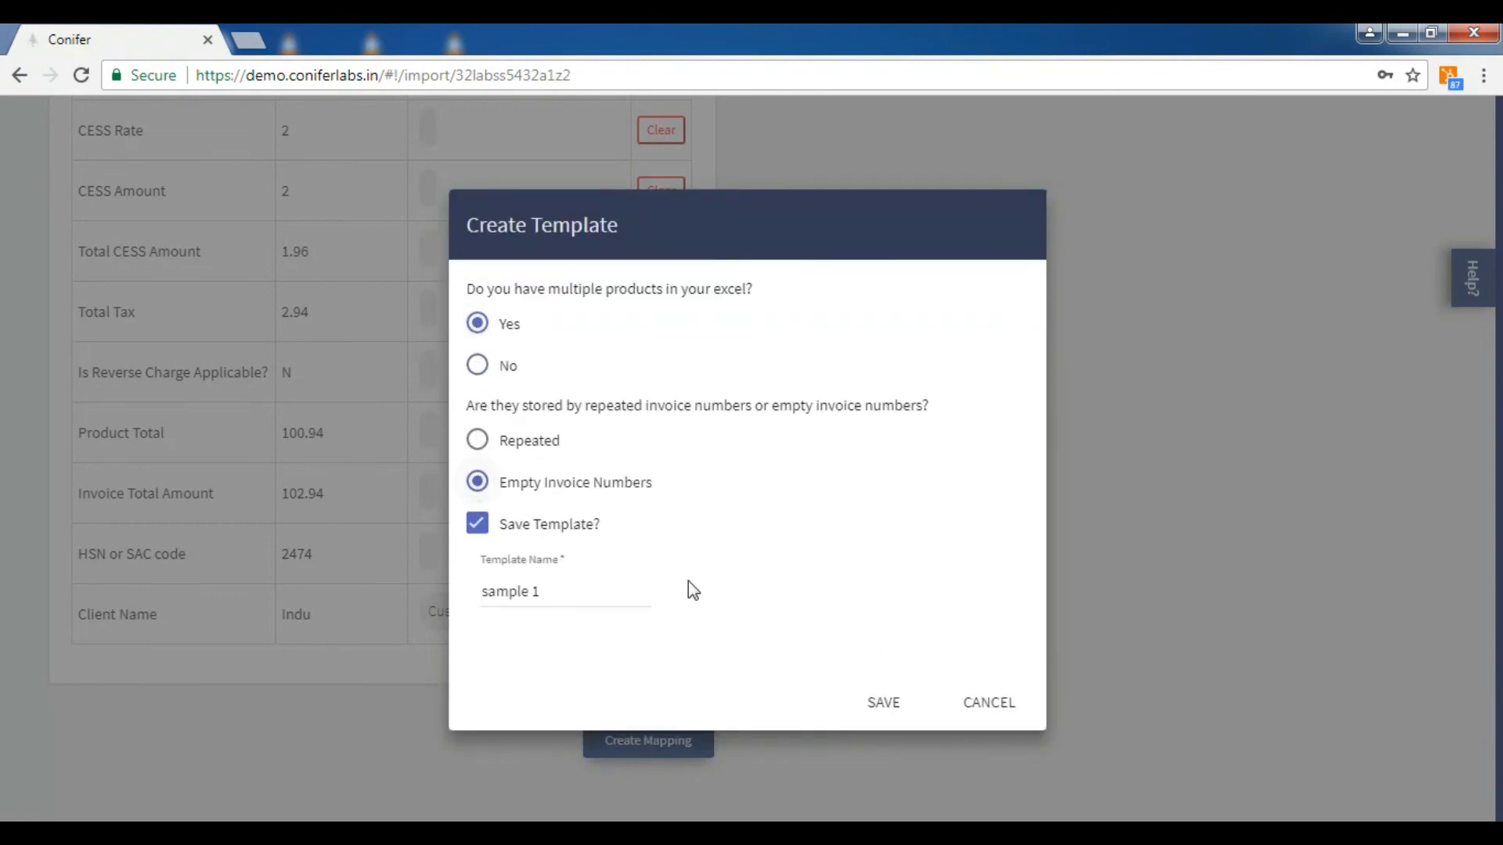
click(595, 590)
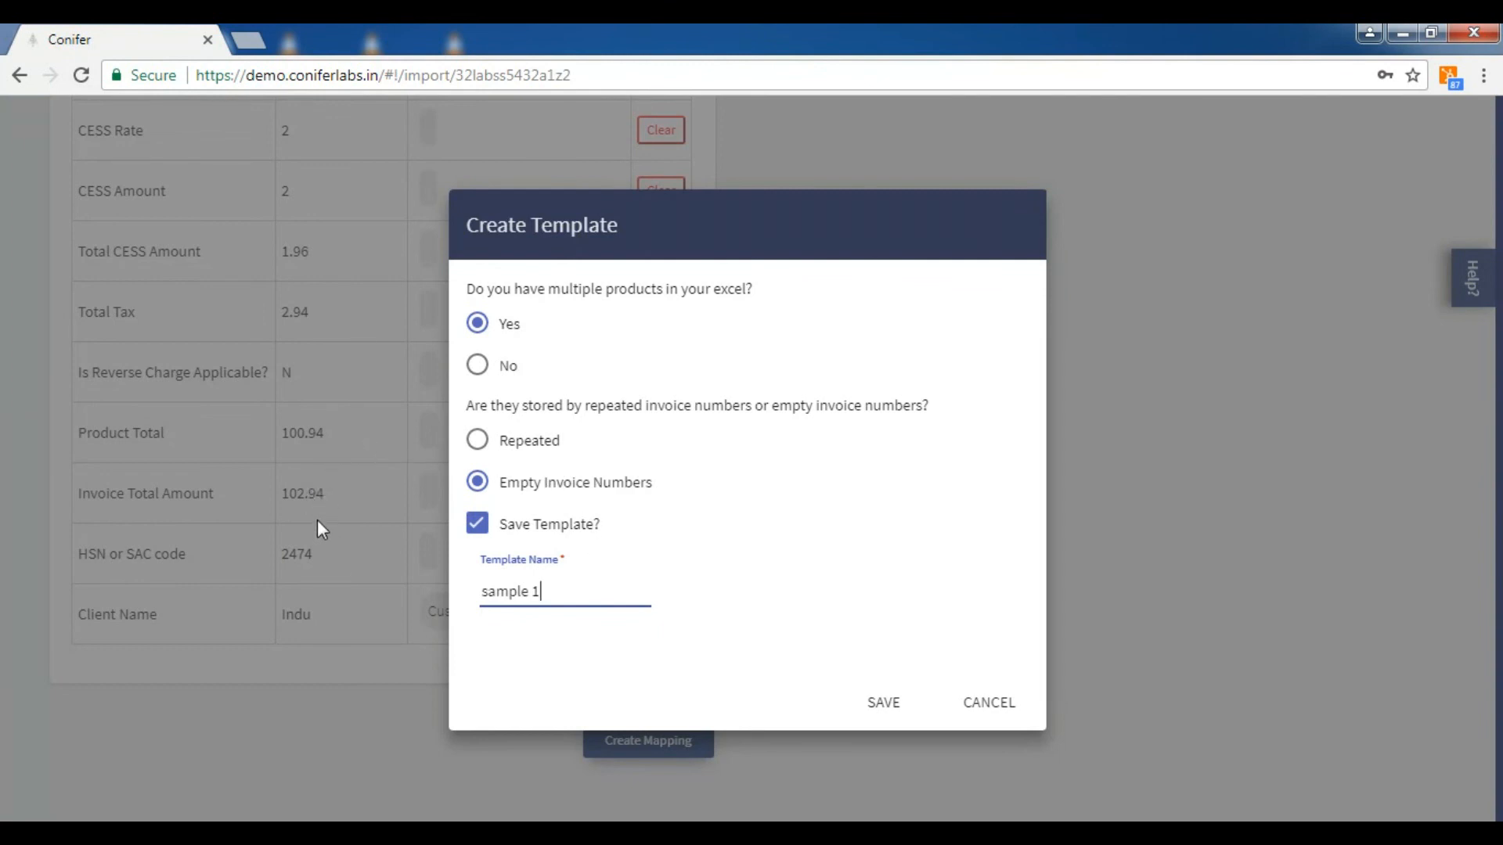
click(885, 702)
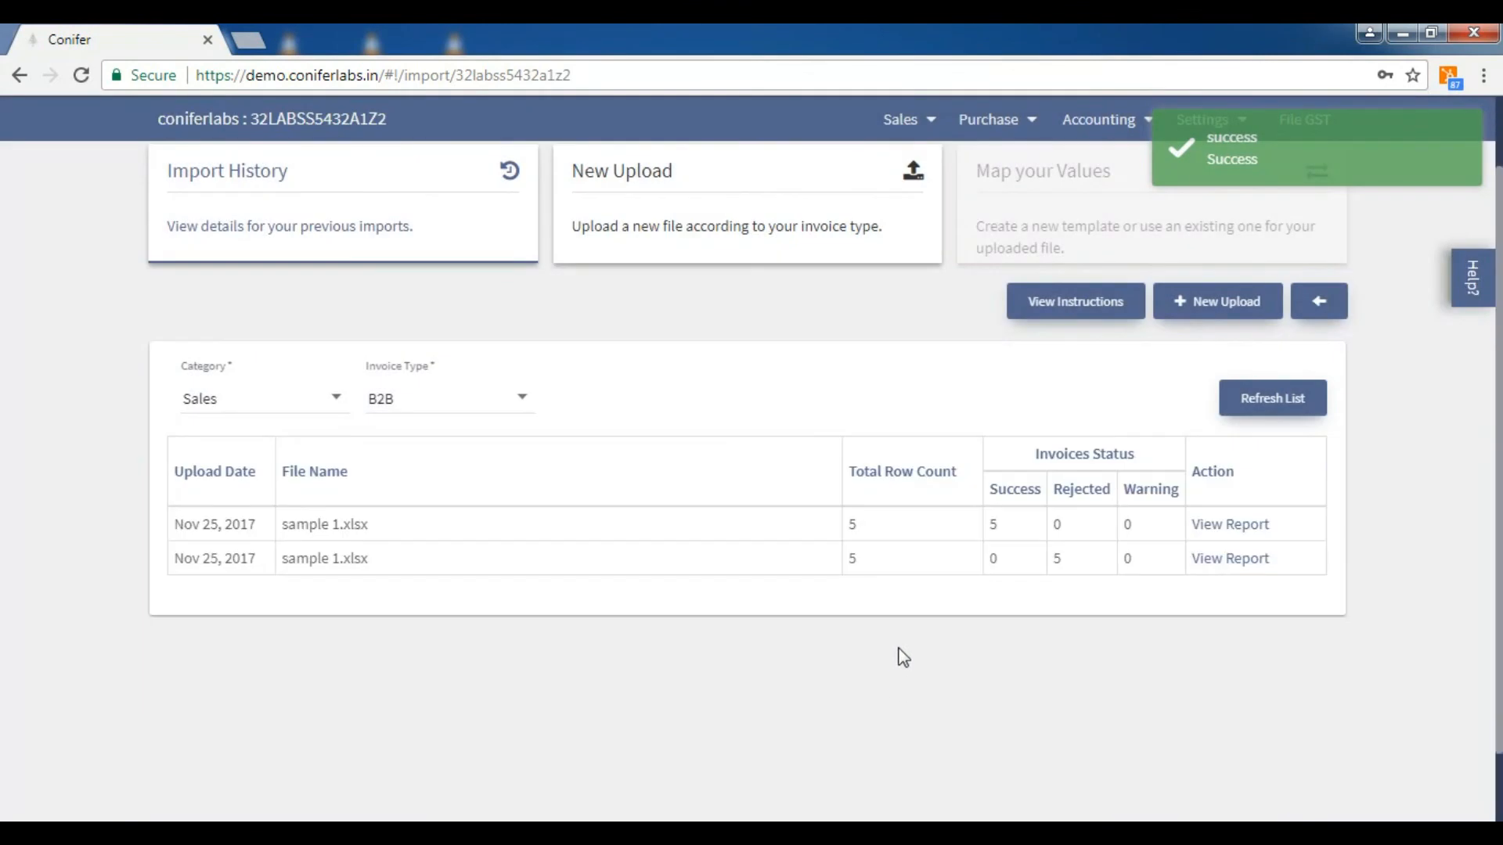
scroll(913, 623, down, 1)
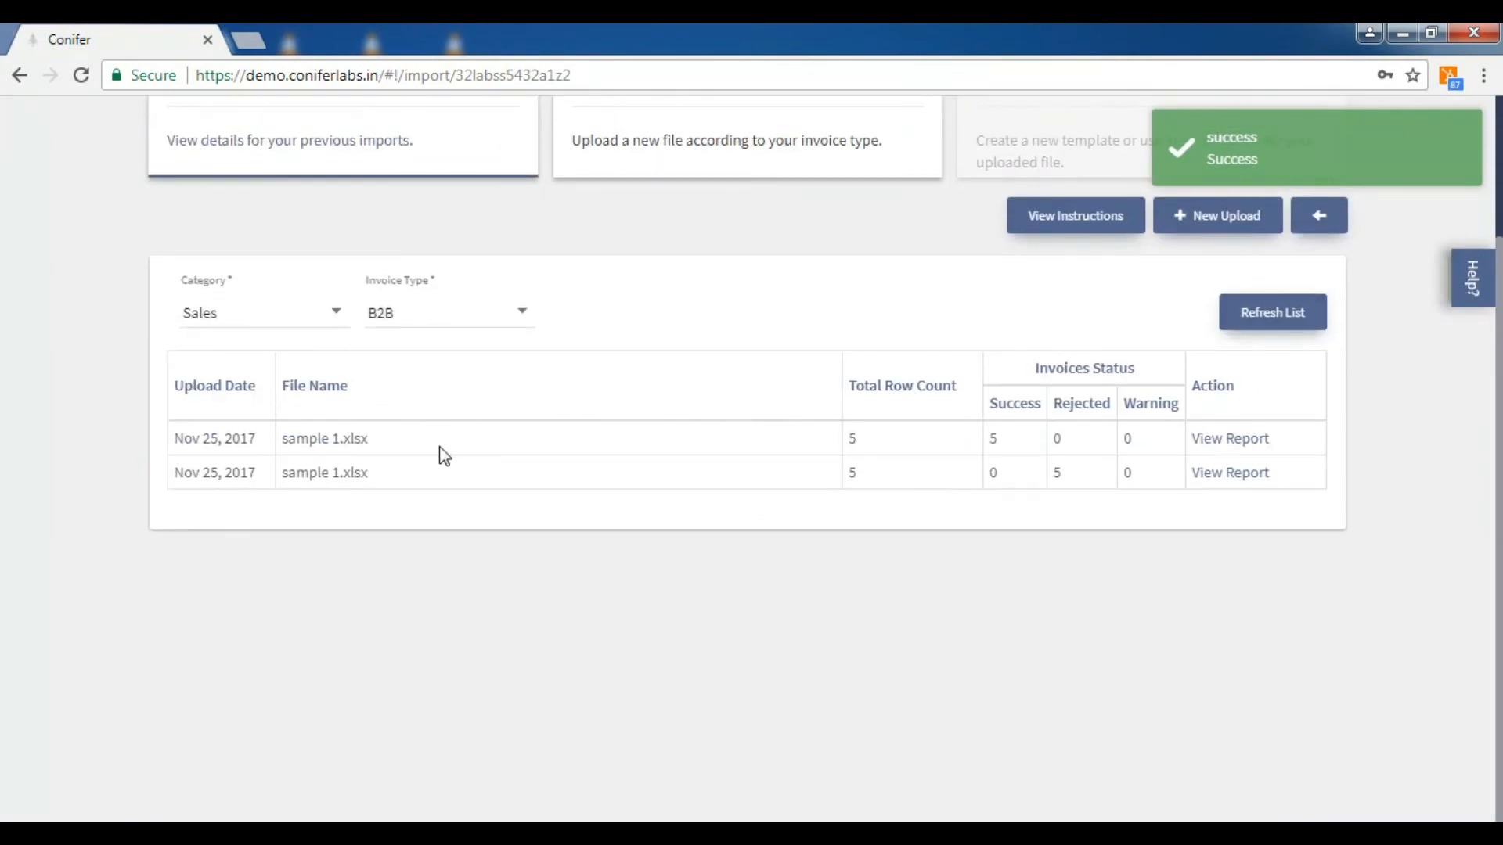